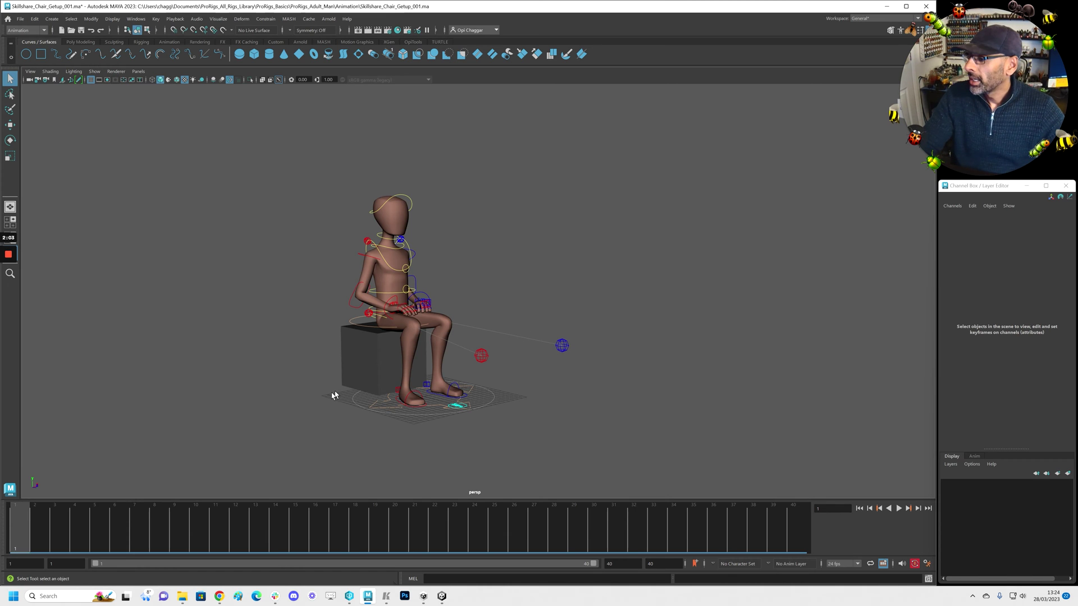
- Show the seated character from the side and bring the reference video C0541.MP4 up beside it
alt+right_drag(330, 397, 496, 395)
alt+drag(497, 394, 621, 380)
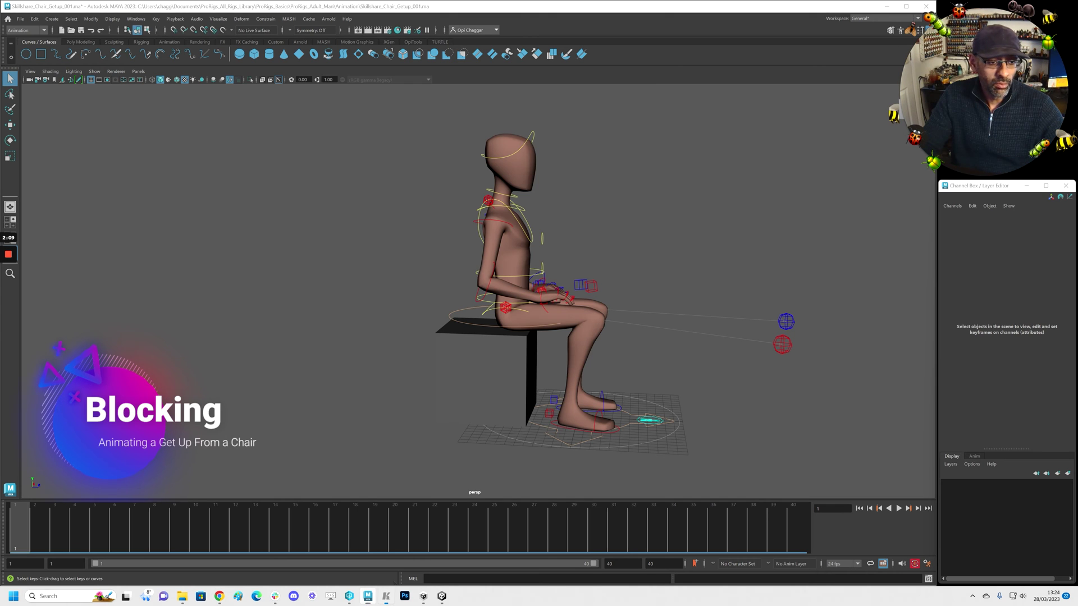
drag(1077, 247, 763, 178)
alt+middle_drag(356, 270, 241, 285)
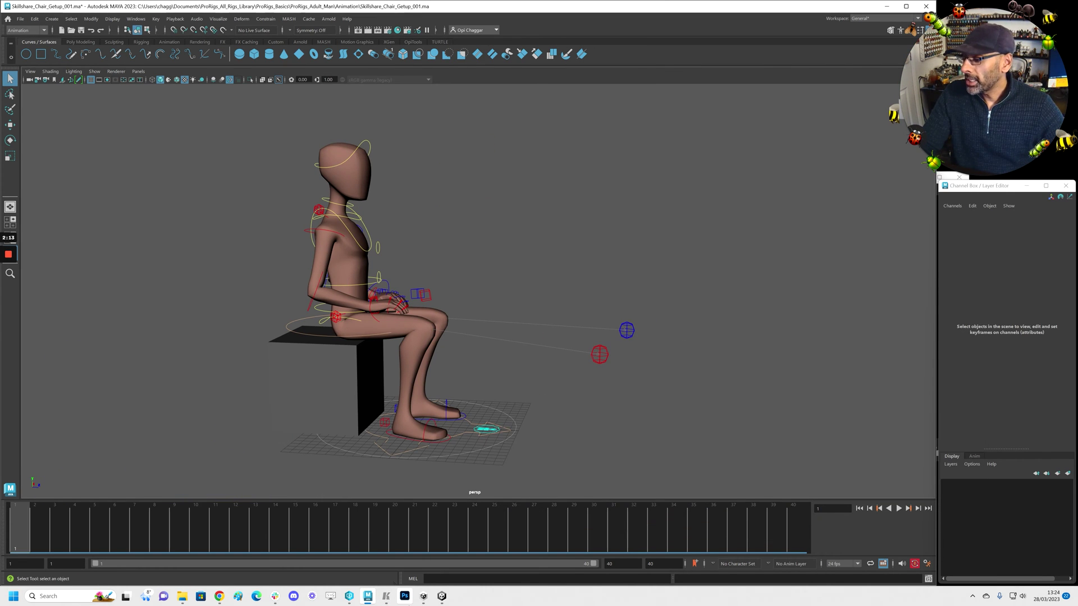
click(386, 596)
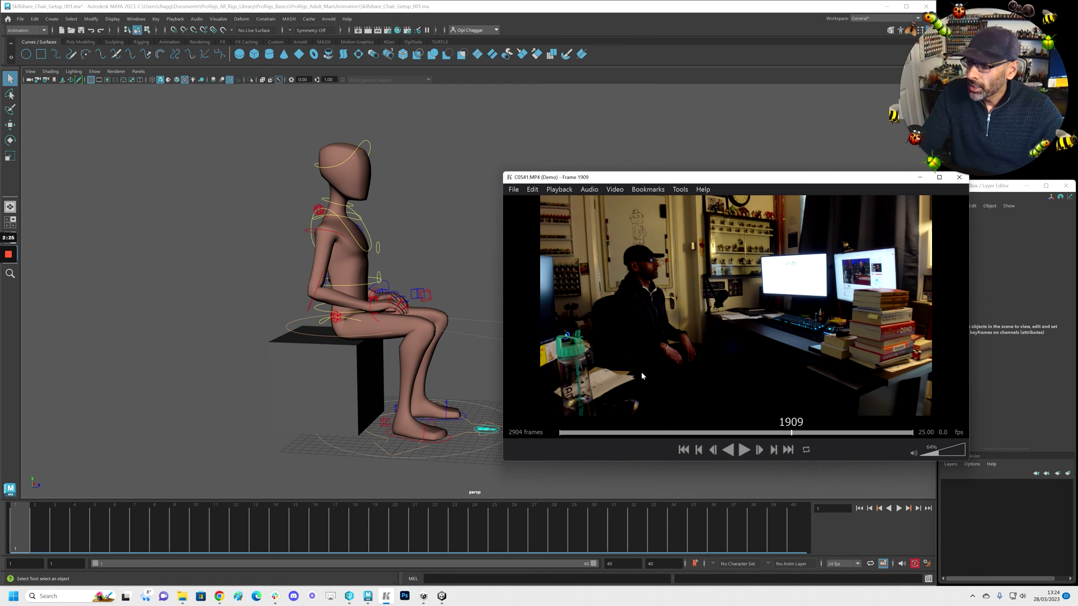
- Play the get-up movement in the reference video from frame 1909 to about frame 2000, pausing along the way
key(space)
key(space)
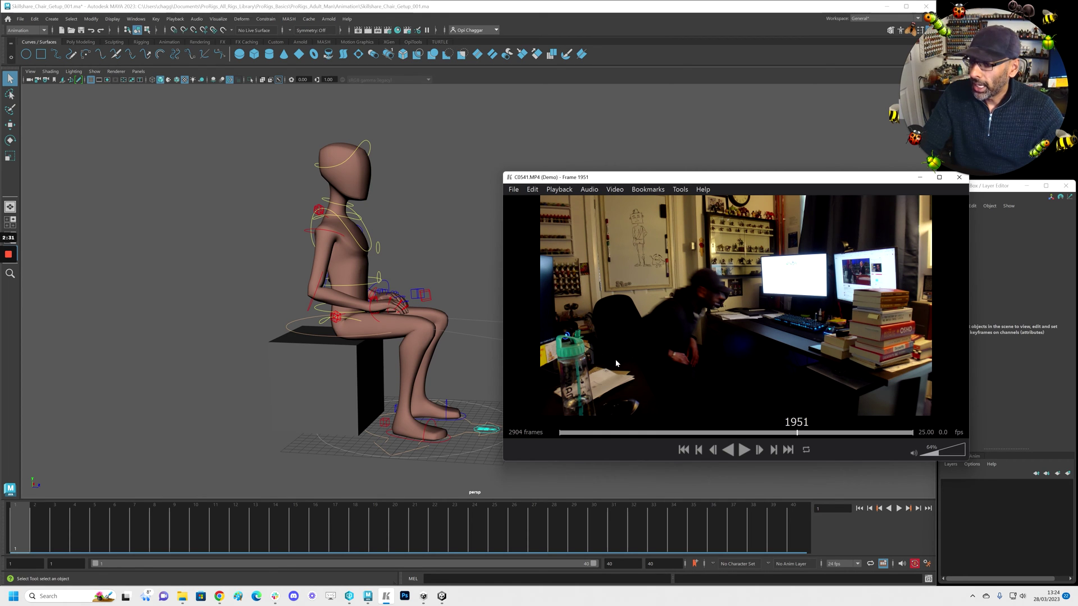
key(space)
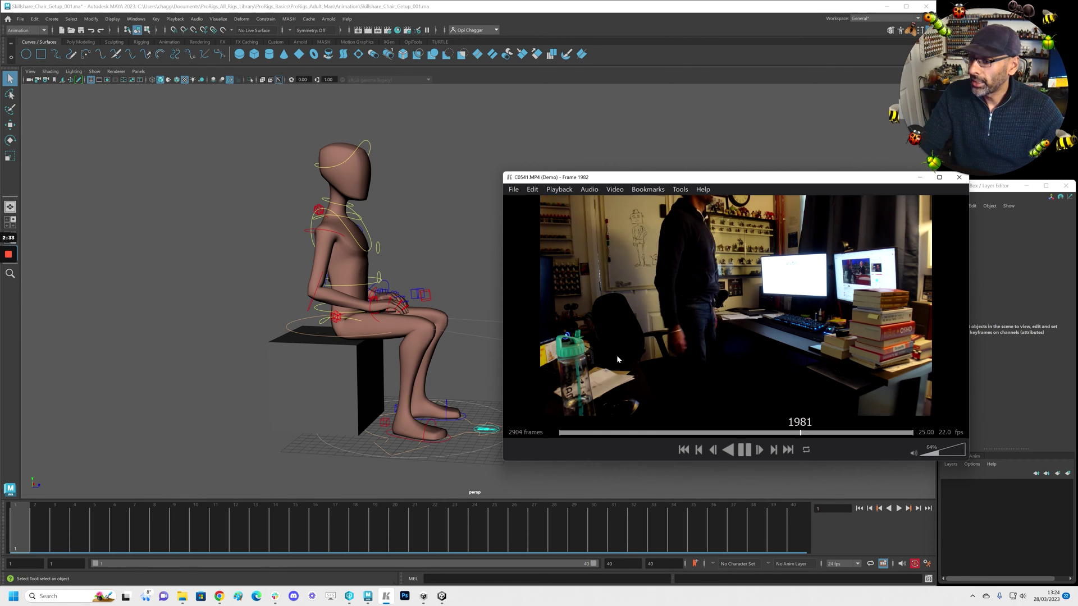
key(space)
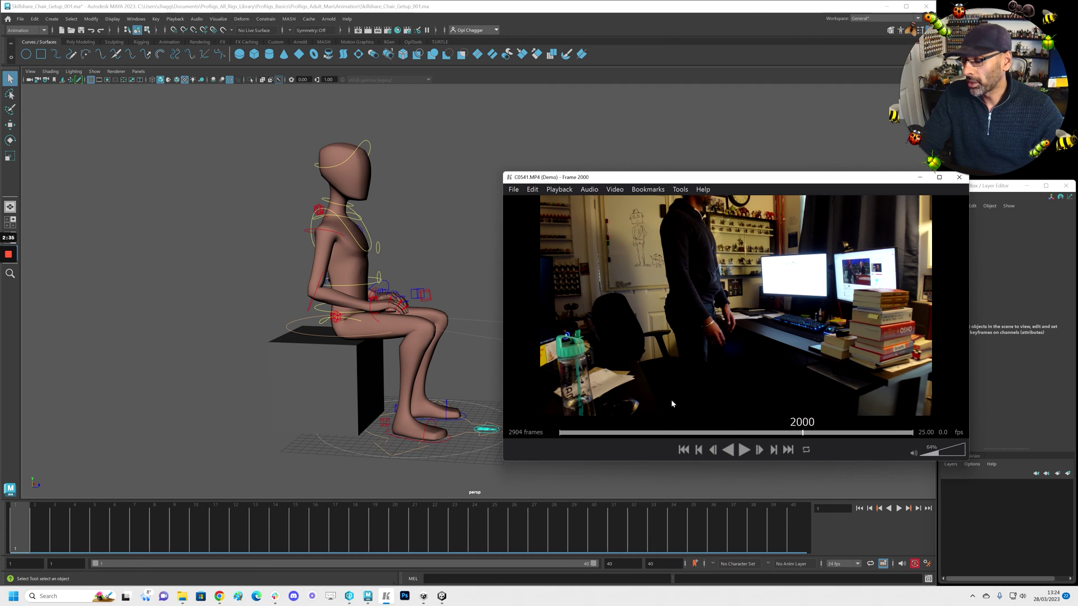
drag(618, 388, 596, 386)
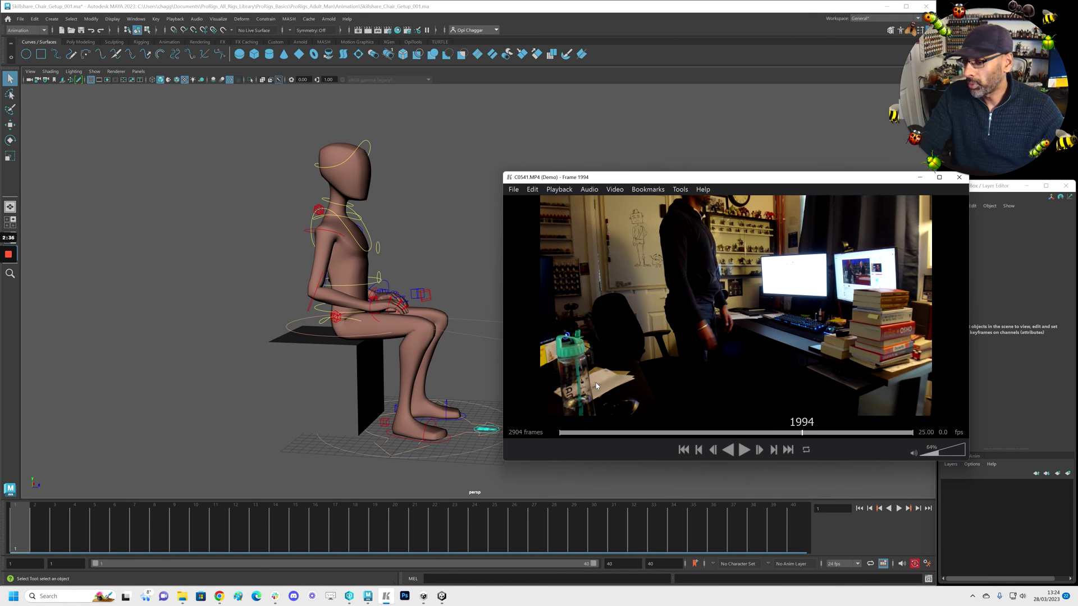
- Replay the get-up in the reference video from about frame 1923, pausing at the main poses, and move the video window out of the way
click(798, 433)
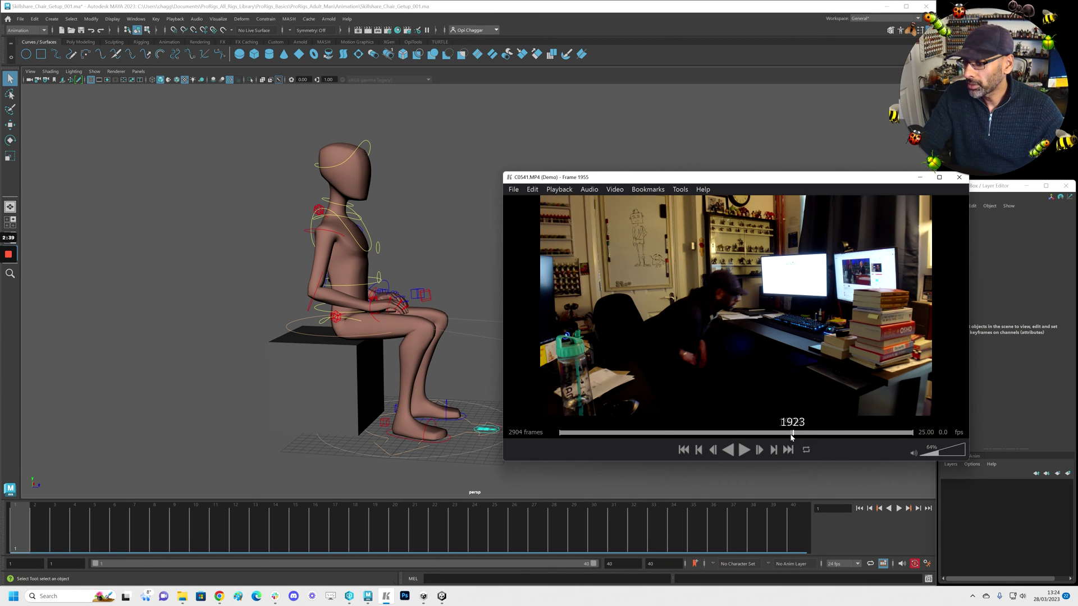
click(791, 433)
key(space)
key(space)
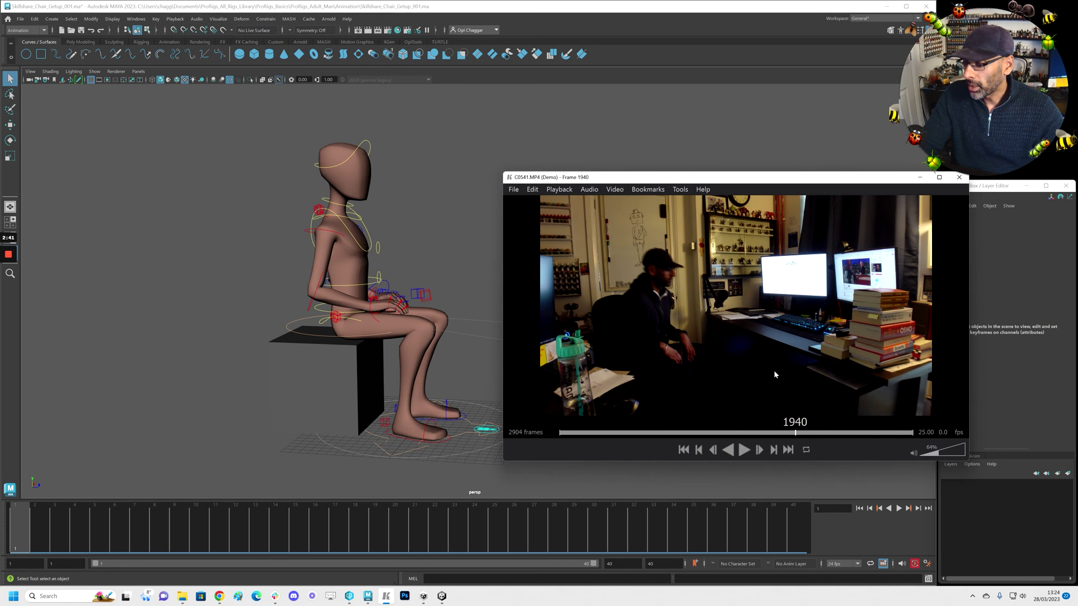
key(space)
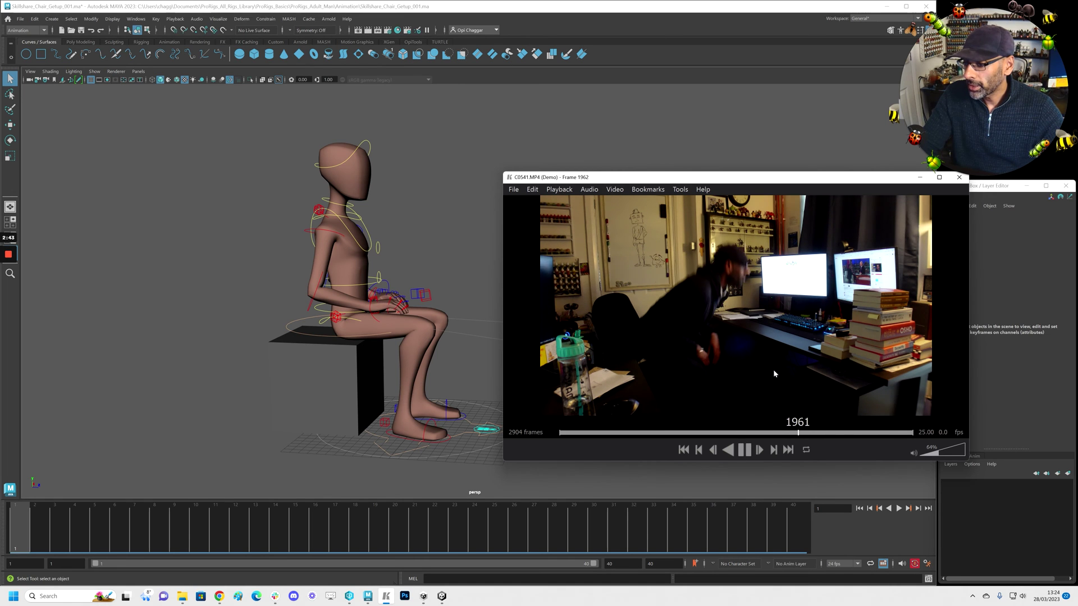
key(space)
key(space)
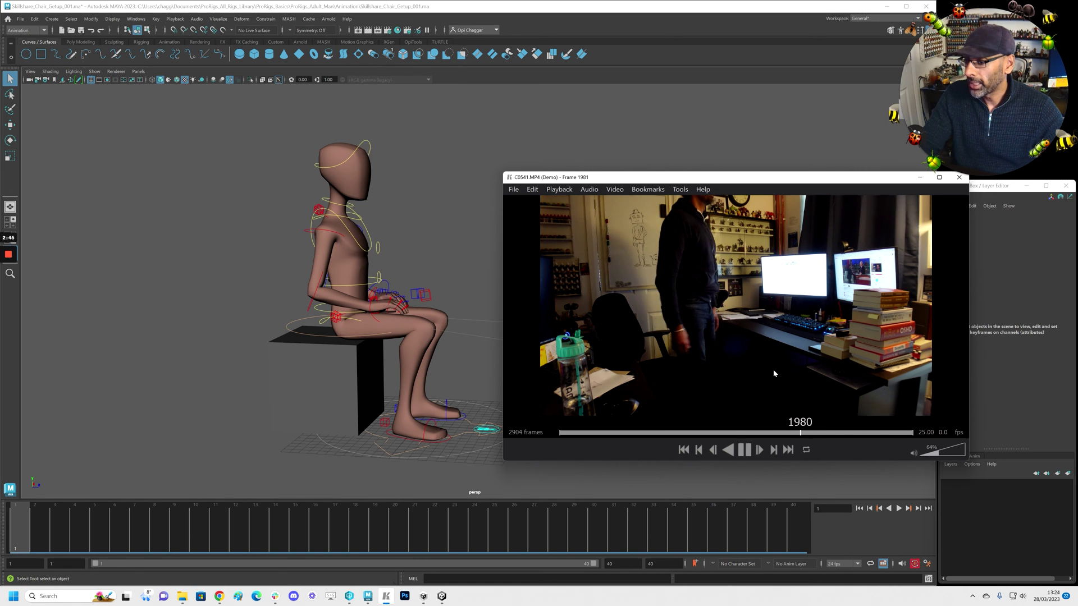
key(space)
drag(651, 178, 1077, 225)
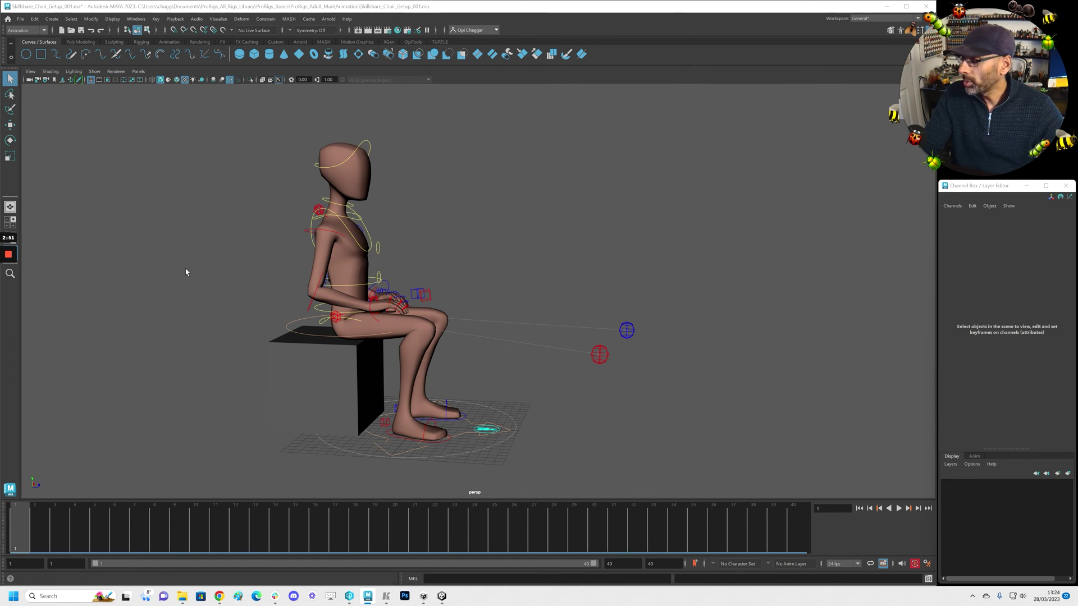
- Select all of the character's rig controls together with the cube and key the seated pose on frame 1
alt+drag(173, 274, 628, 457)
key(e)
key(w)
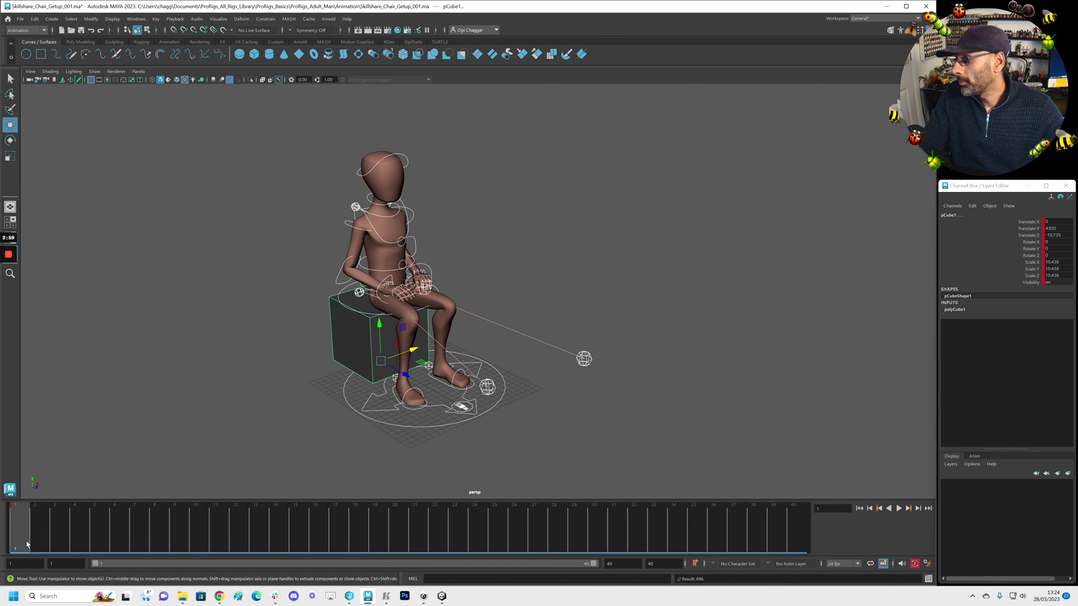
- Set both the animation start and the playback start of the time range to frame 0
click(24, 564)
drag(46, 537, 94, 536)
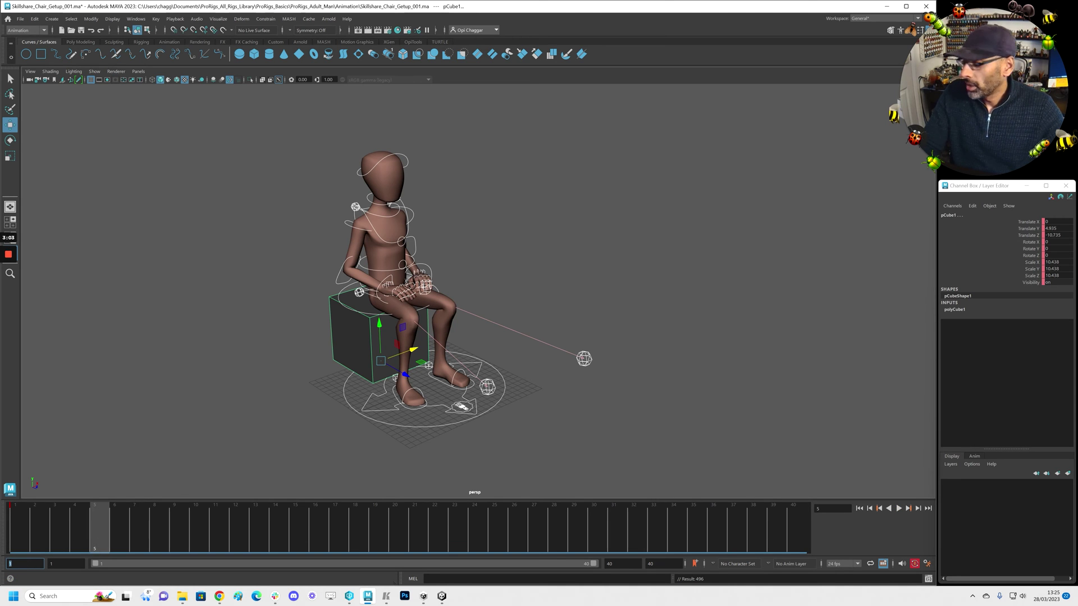
key(Return)
drag(58, 563, 46, 564)
text(0)
key(Return)
- Move the seated pose's keys from frame 1 to frame 0 on the timeline
click(49, 537)
shift+click(49, 538)
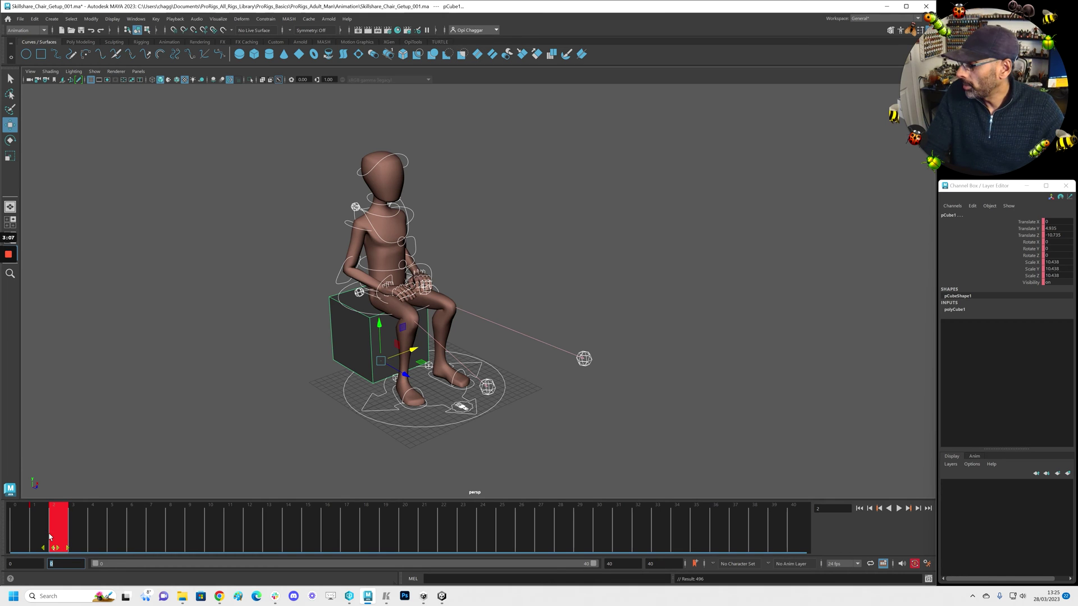
click(128, 540)
shift+drag(34, 529, 95, 536)
- Select the root control around the hips in side view on frame 4 and activate the Rotate tool
alt+drag(454, 298, 498, 289)
click(323, 313)
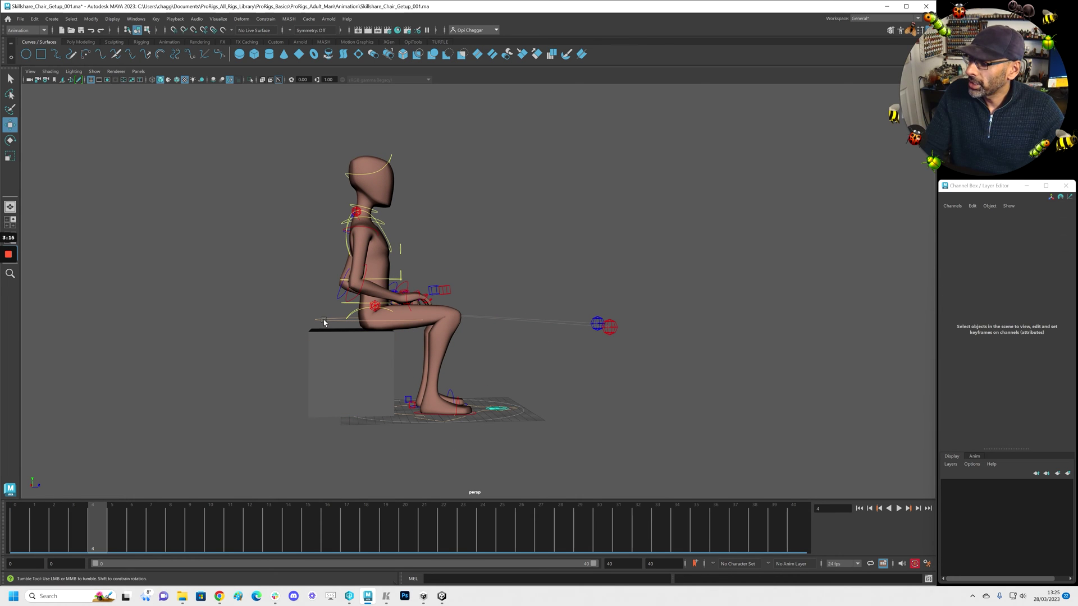
alt+drag(322, 319, 320, 321)
click(321, 322)
key(e)
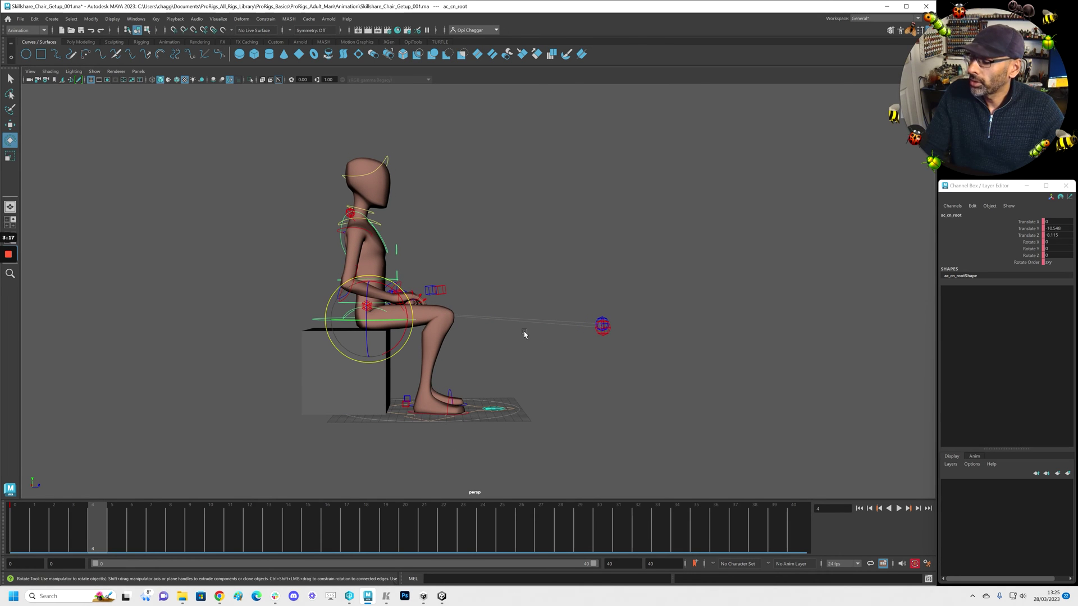
- Switch to the reference video, examine the forward lean at frame 1951, and move the video window out of the way
key(alt+Tab)
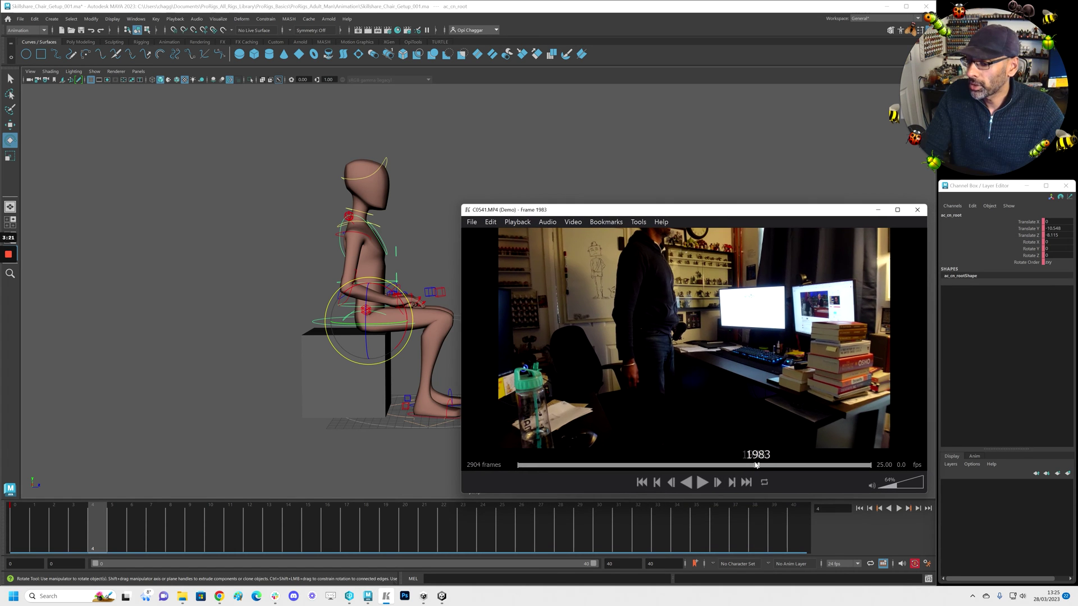
click(756, 465)
click(749, 466)
key(space)
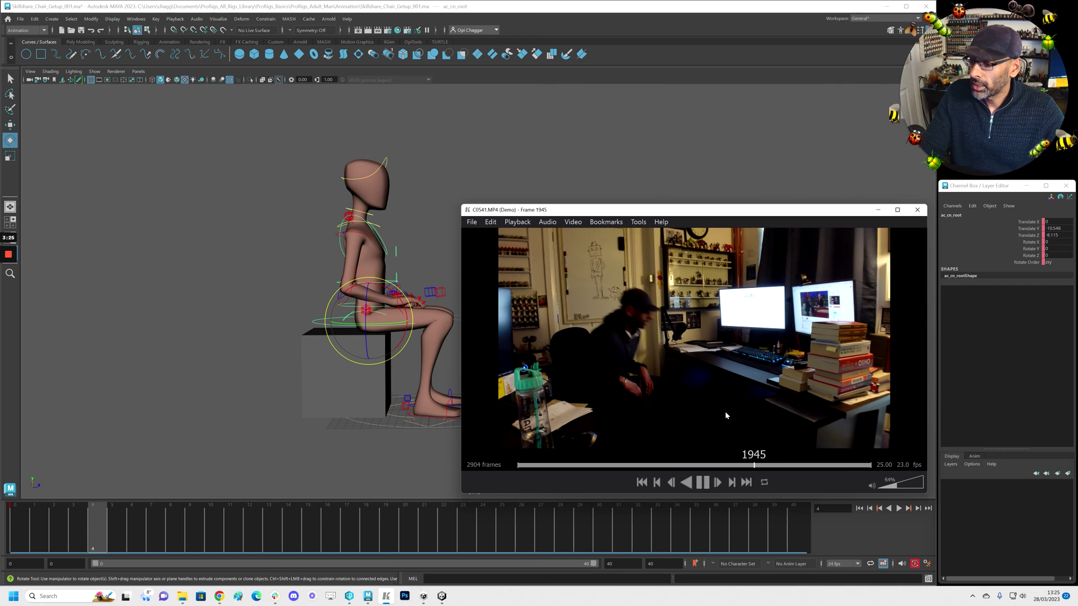
key(space)
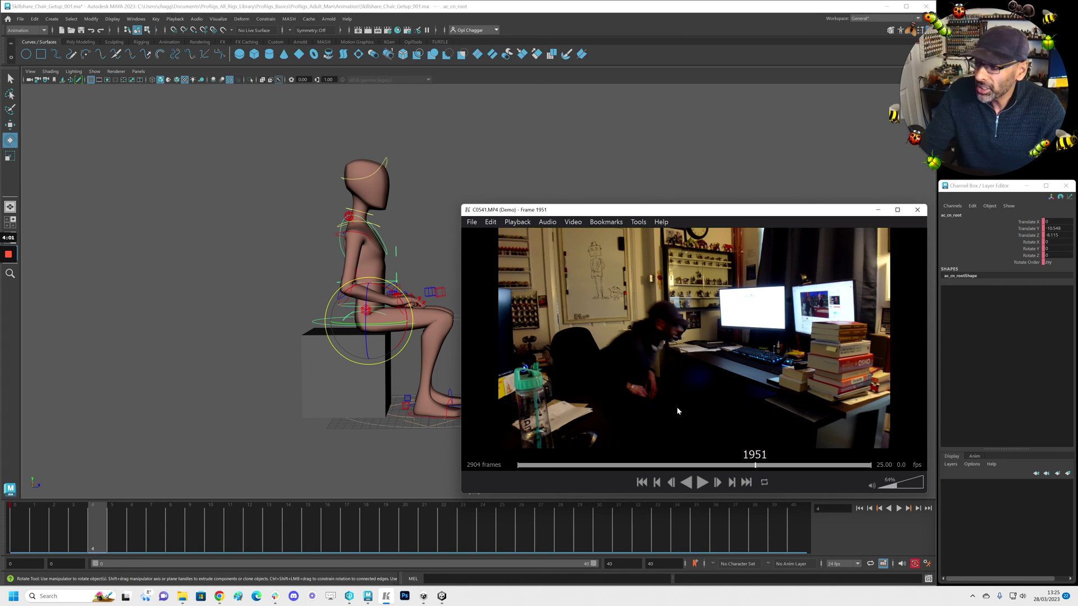
drag(604, 209, 1077, 242)
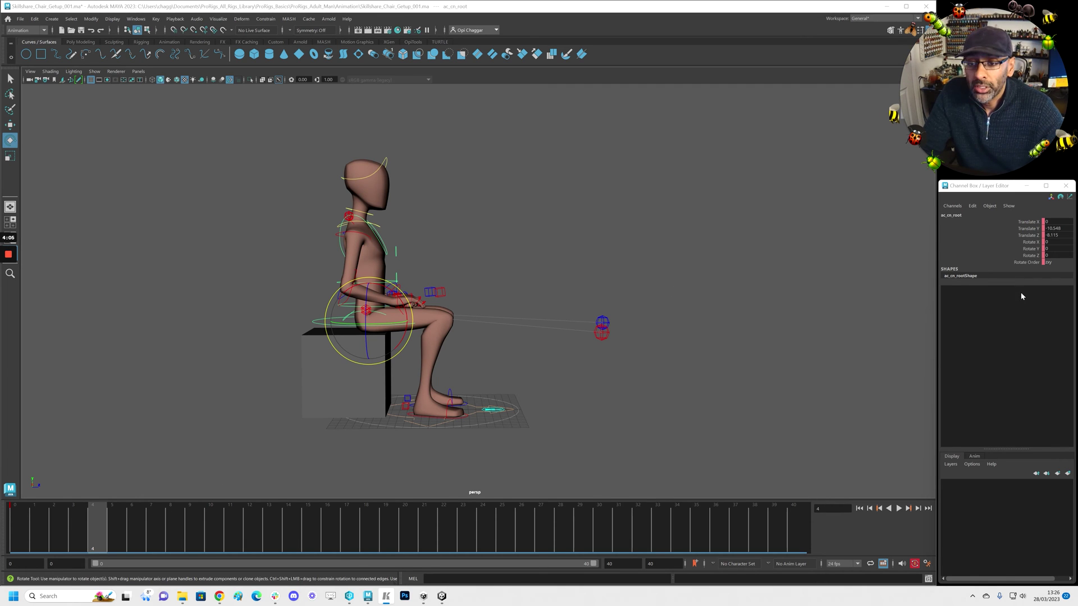
- On frame 4, rotate the root control to about 37.7 degrees in X so the character leans forward, and key all controls and the cube
click(1031, 242)
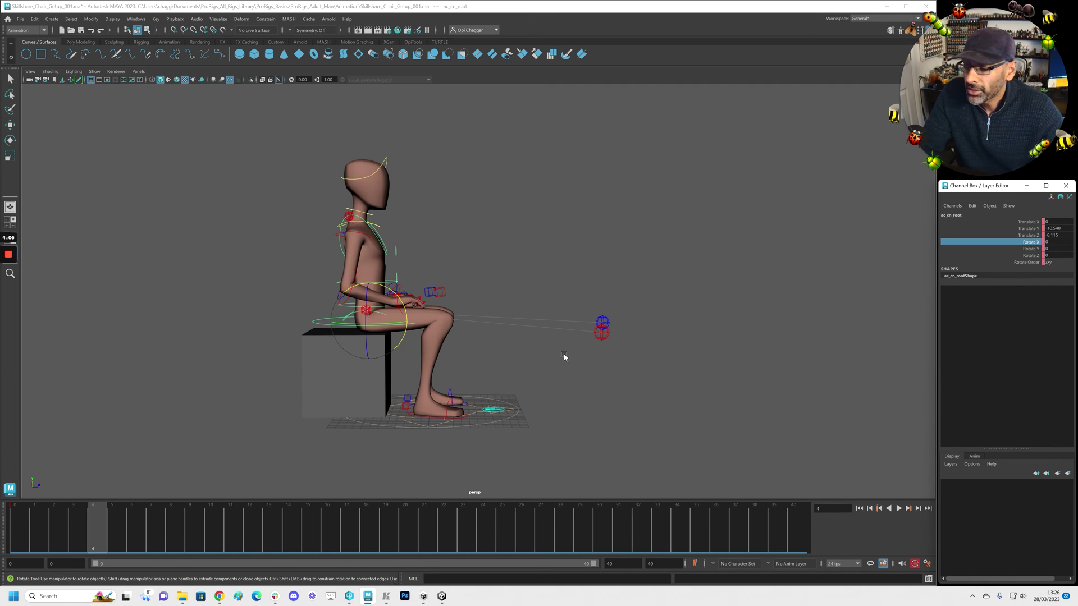
click(392, 291)
drag(391, 290, 401, 313)
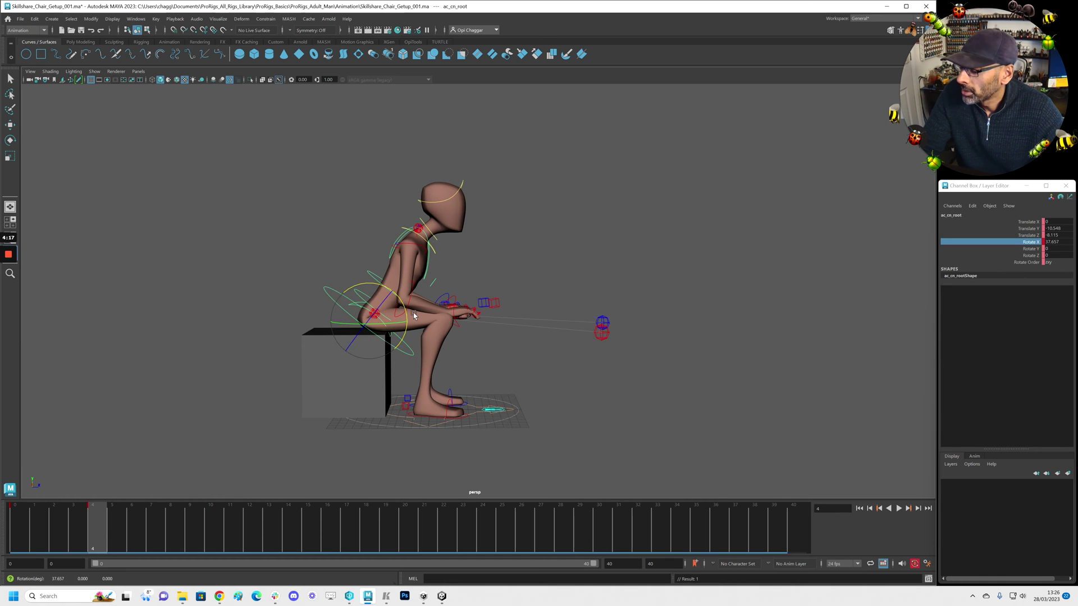
drag(164, 509, 92, 520)
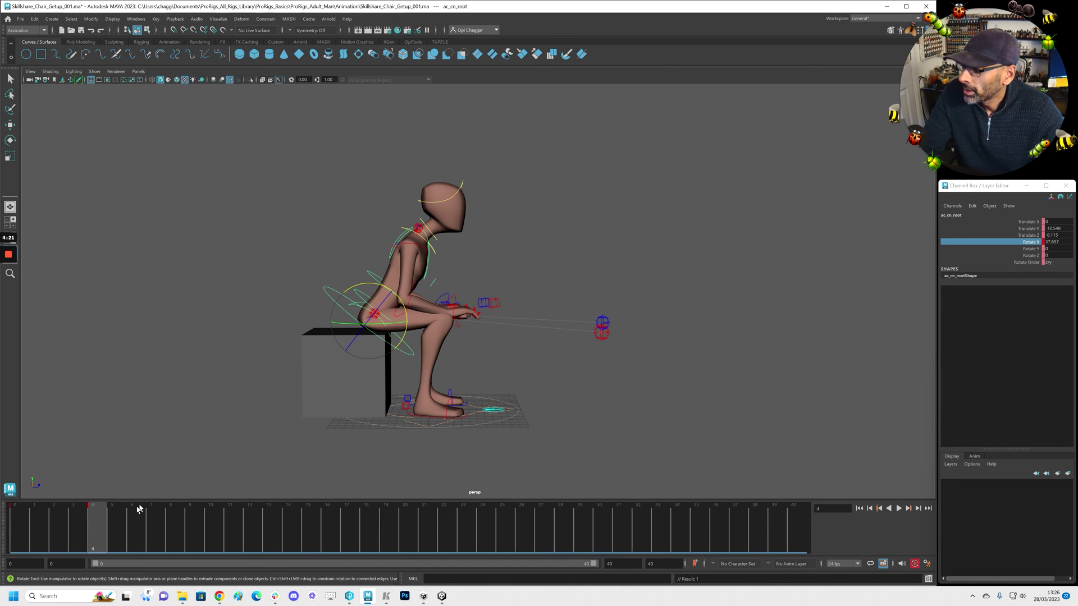
drag(248, 164, 682, 450)
key(w)
- On frame 8, move the root control up and forward to about -4.7 in Translate Y and -3.9 in Translate Z
click(169, 540)
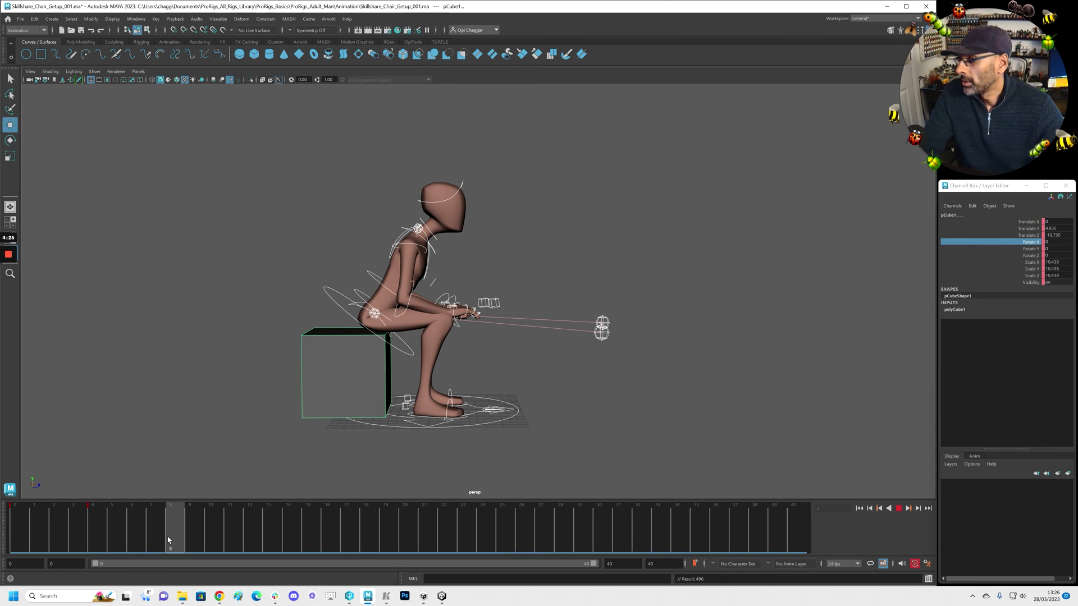
click(335, 307)
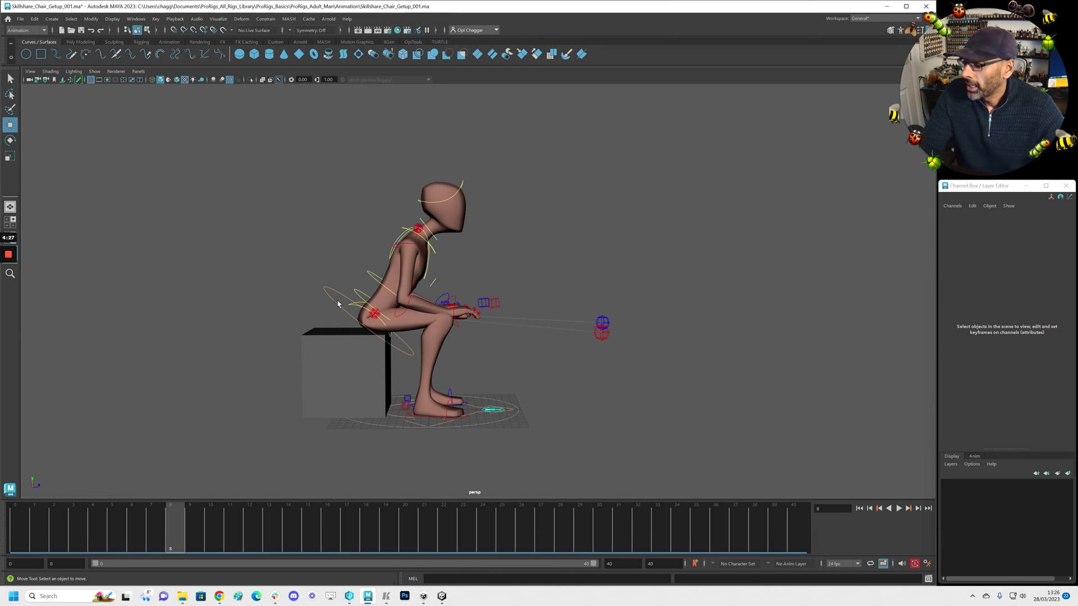
drag(369, 283, 370, 283)
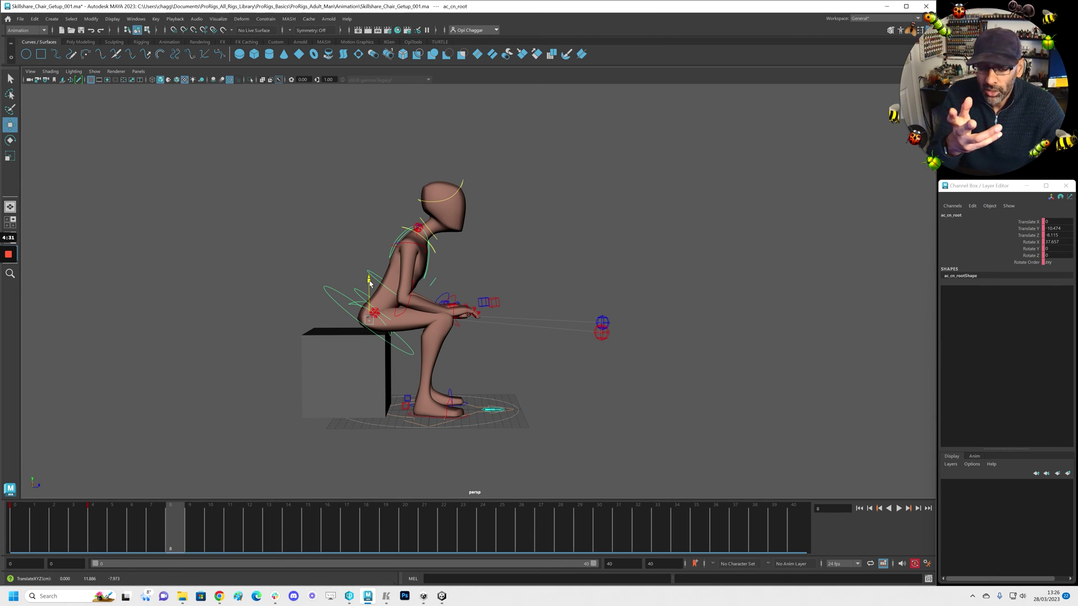
drag(369, 282, 369, 248)
drag(413, 286, 406, 262)
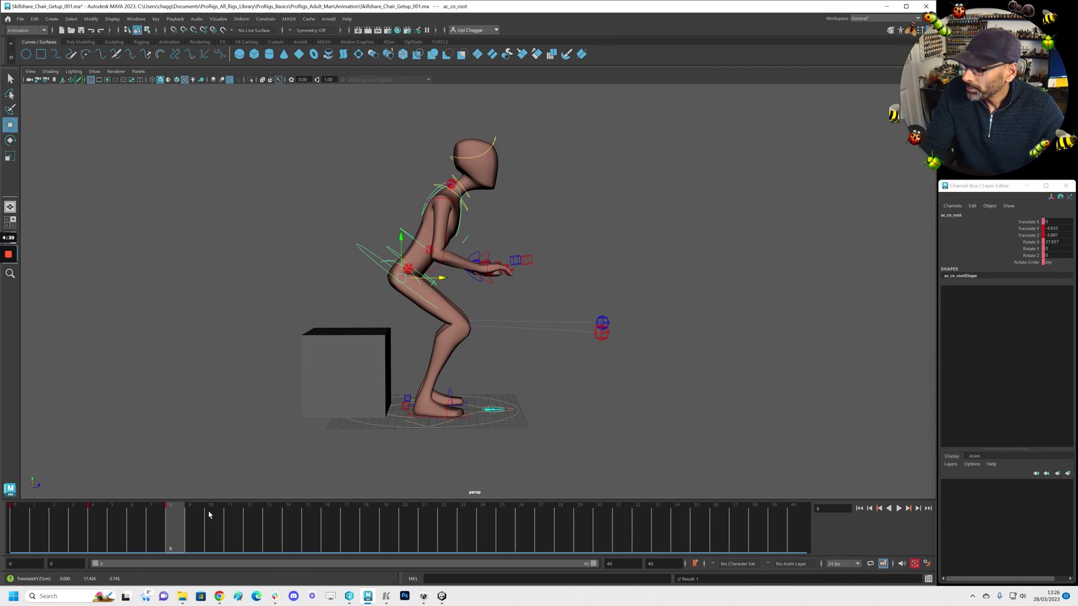
- Play back the blocked poses from the start and return to frame 8
click(30, 507)
key(alt+v)
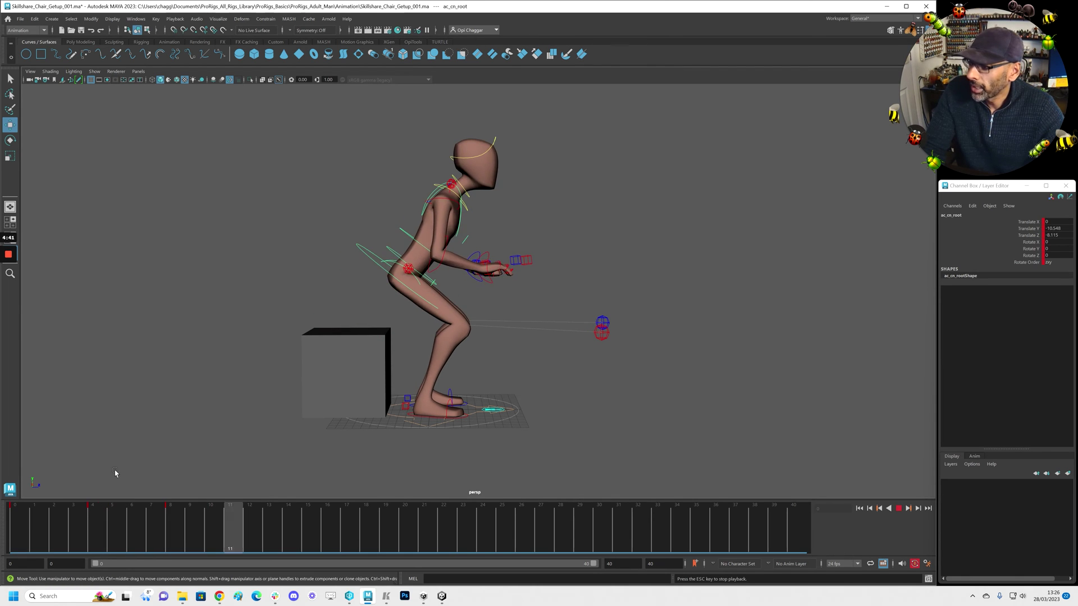
key(alt+v)
click(20, 521)
key(alt+v)
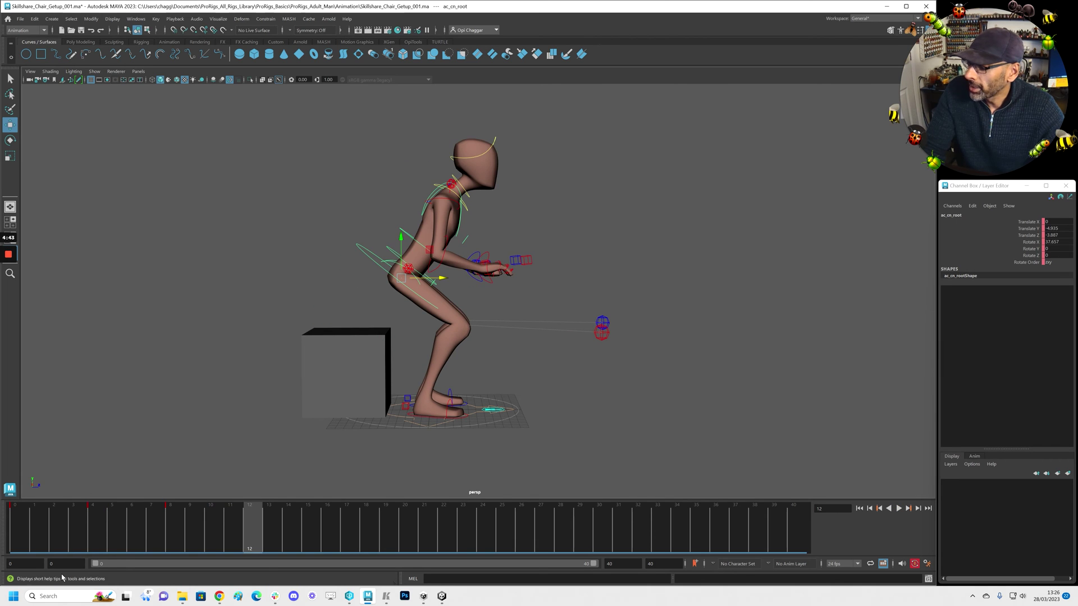
drag(45, 544, 185, 543)
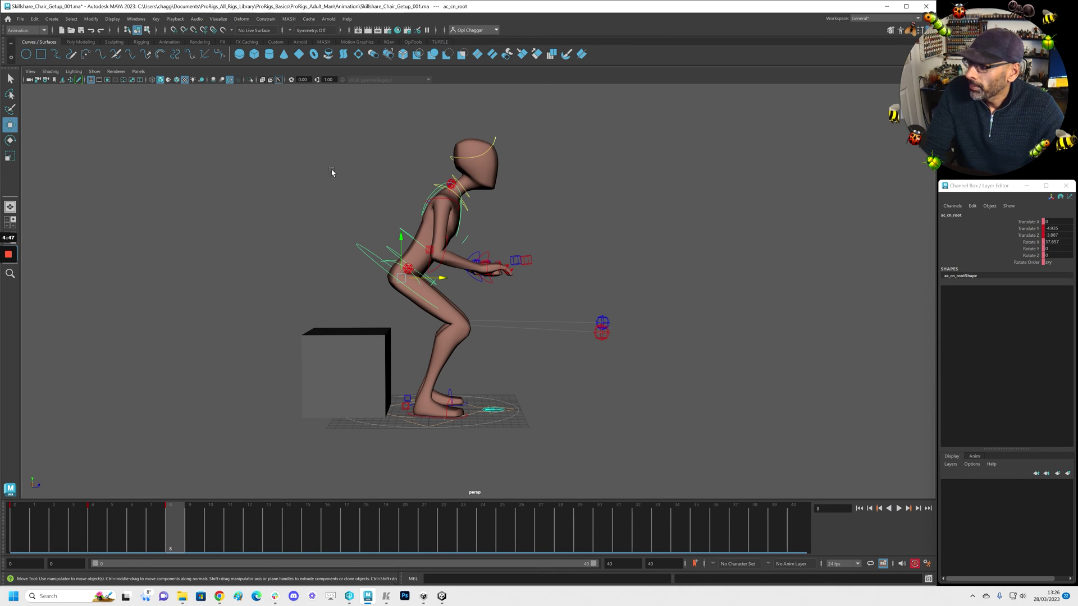
- Select all rig controls and the cube and key the half-risen pose on frame 8
drag(317, 112, 702, 472)
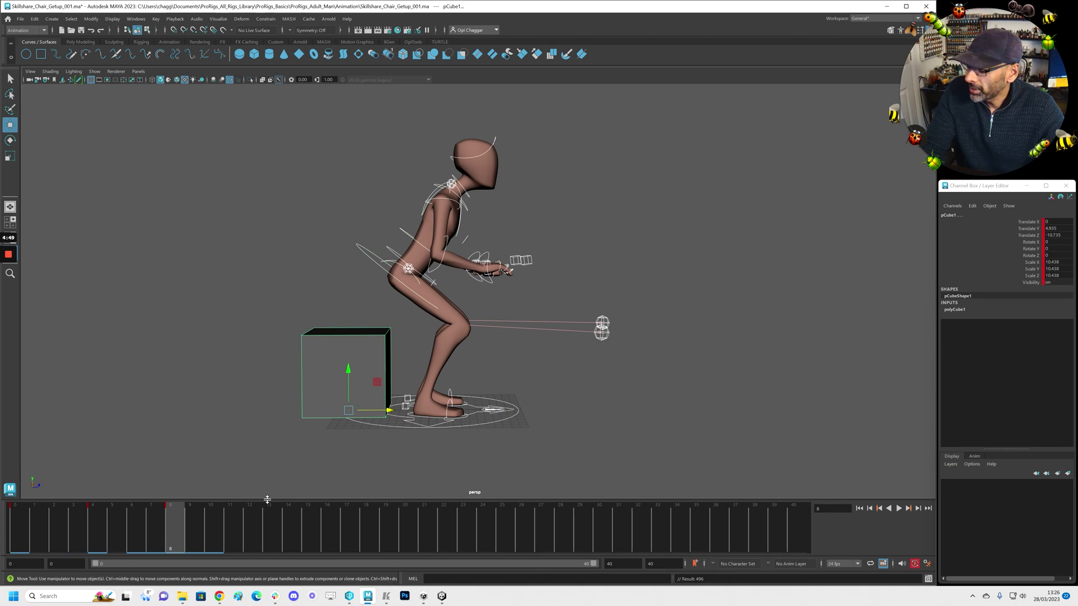
key(e)
key(w)
- On frame 12, raise the root control to about -2.5 in Translate Y and set its Rotate X to 0
drag(211, 533, 250, 533)
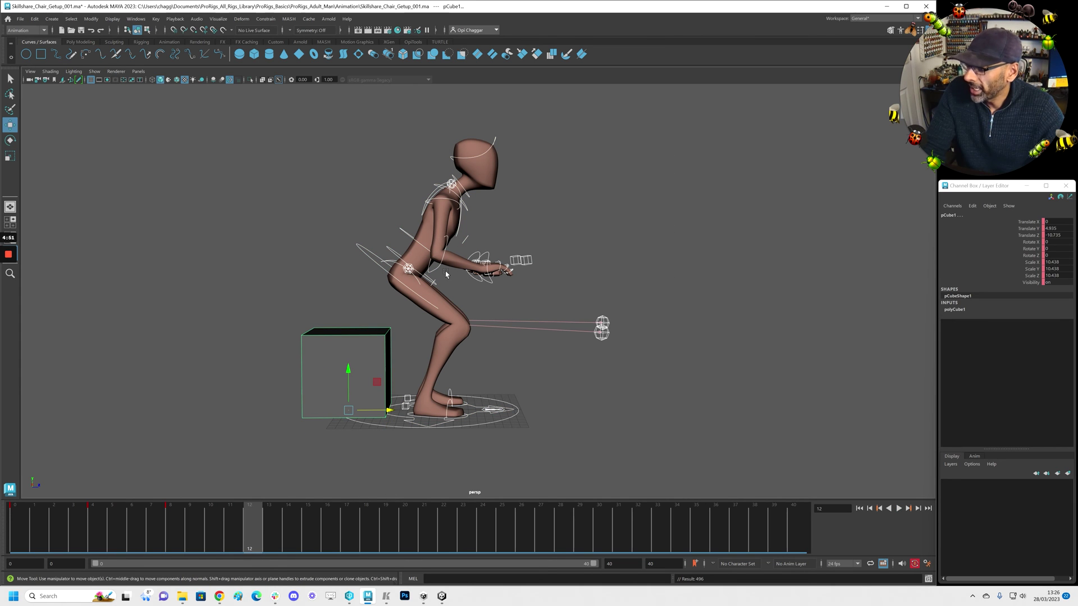
click(385, 274)
drag(397, 244, 397, 226)
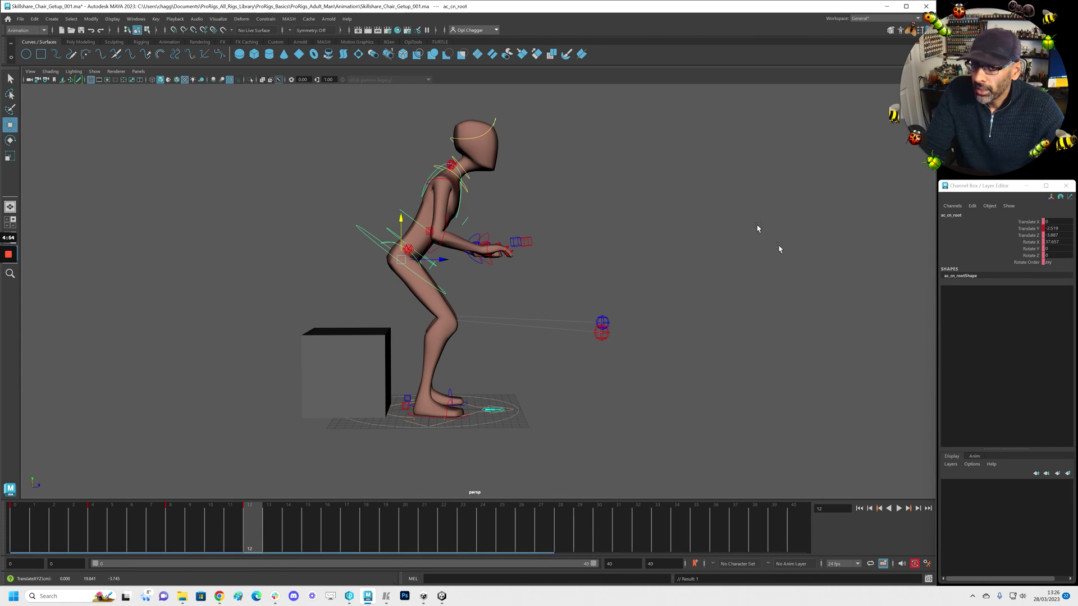
click(1062, 242)
text(0)
key(Return)
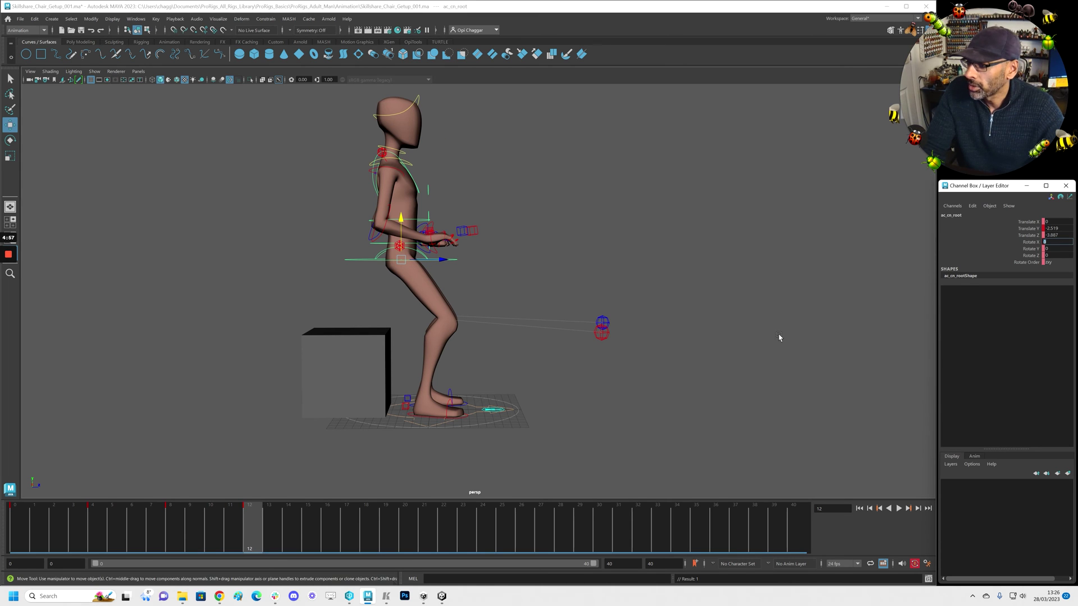
- On frame 12, move the root control up and forward into a standing pose, about -0.33 in Translate Y and 0.85 in Translate Z
drag(450, 258, 484, 259)
drag(437, 227, 437, 202)
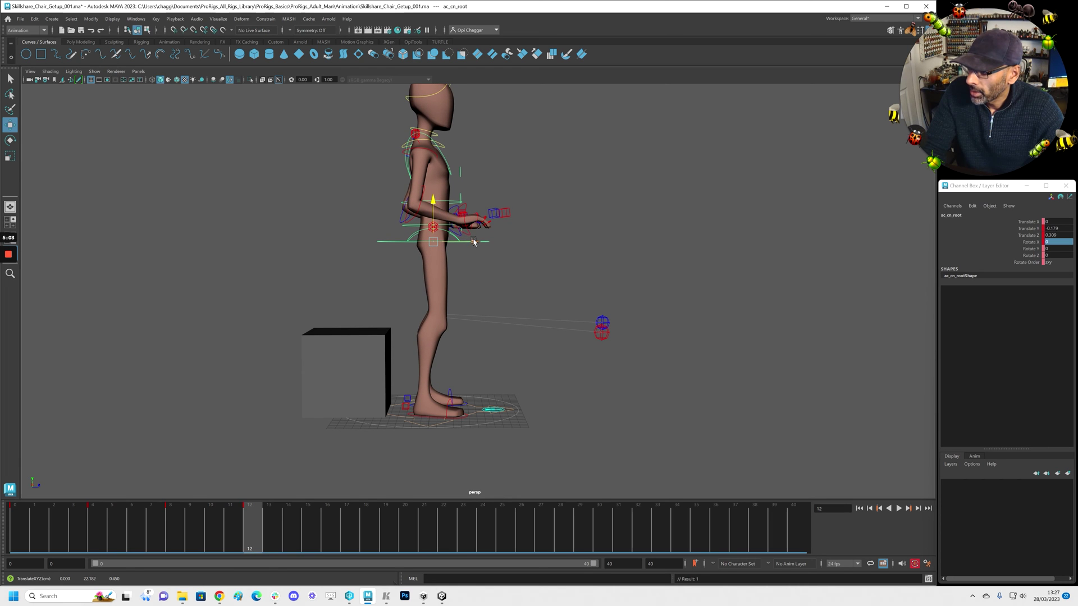
drag(474, 240, 477, 243)
alt+drag(612, 287, 561, 303)
alt+right_drag(489, 315, 400, 328)
mouse_move(401, 330)
alt+mouse_down()
mouse_move(349, 327)
mouse_move(409, 329)
alt+mouse_up()
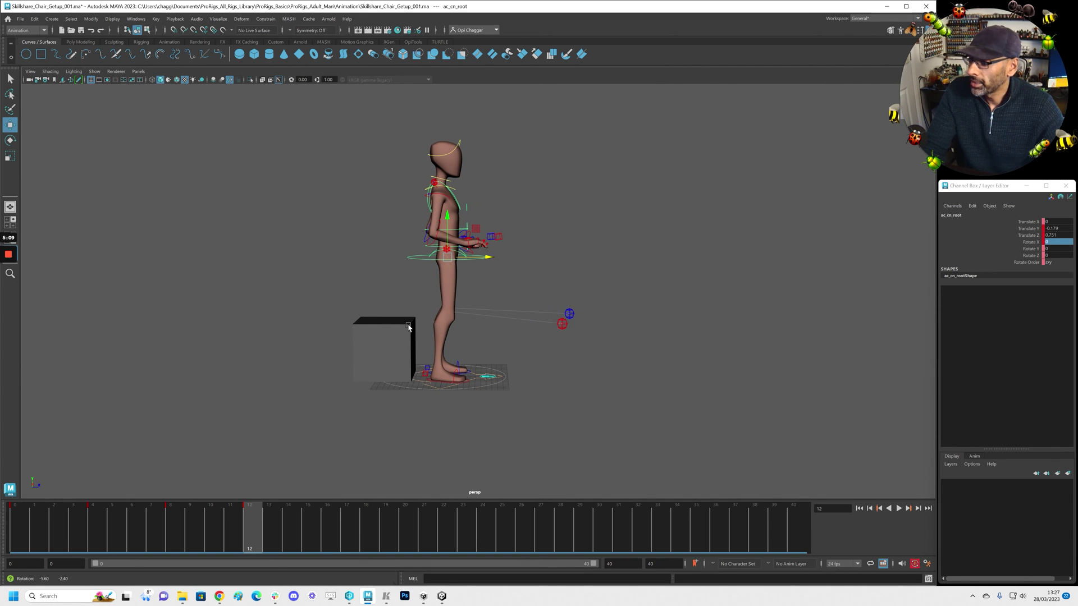
alt+drag(465, 307, 483, 299)
alt+drag(493, 251, 487, 257)
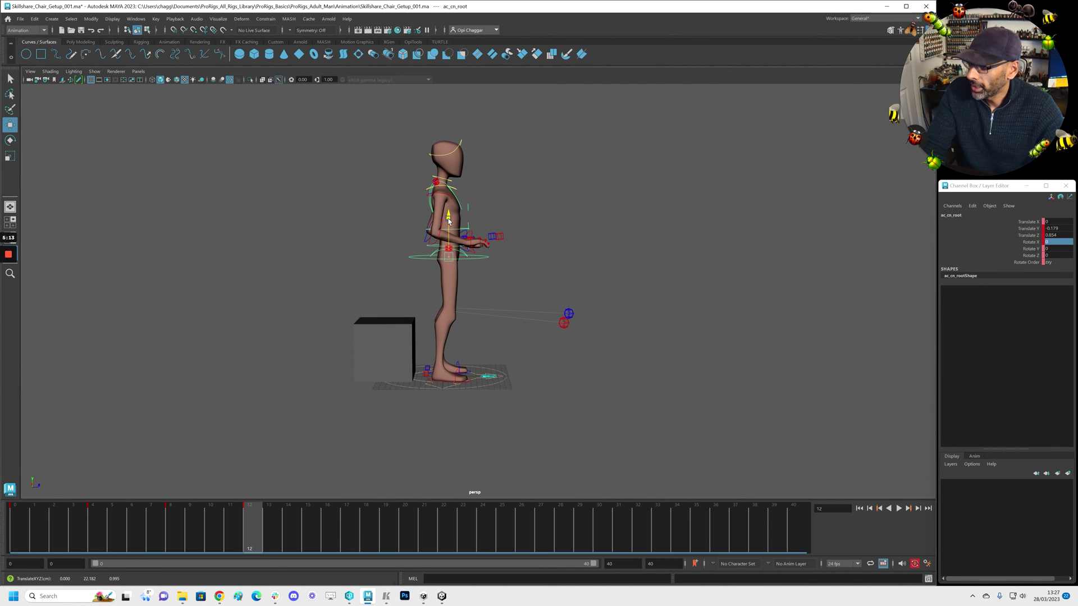
drag(448, 216, 400, 244)
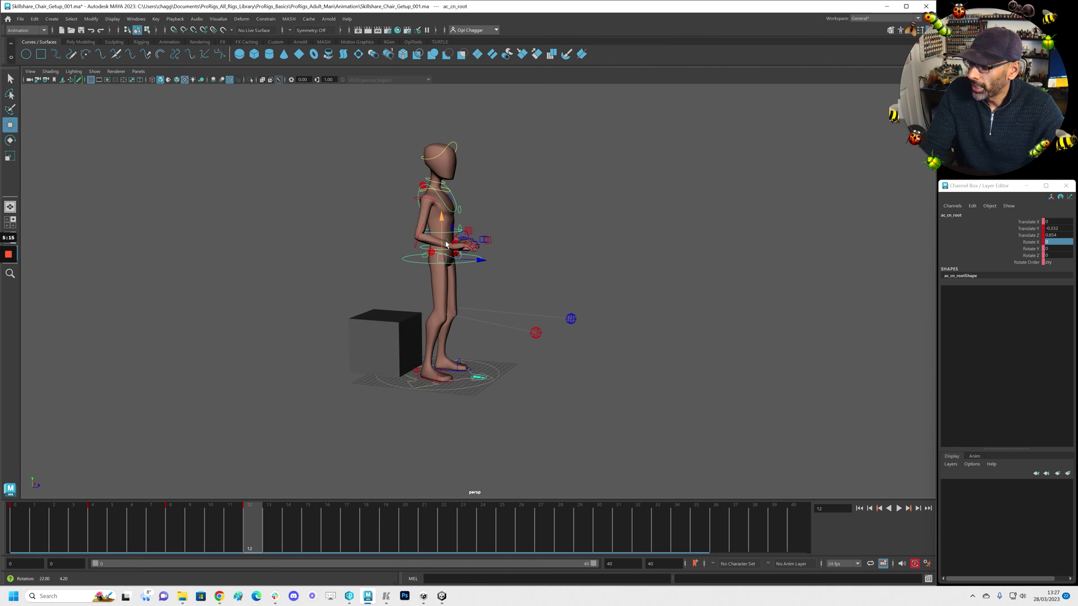
alt+drag(446, 243, 460, 244)
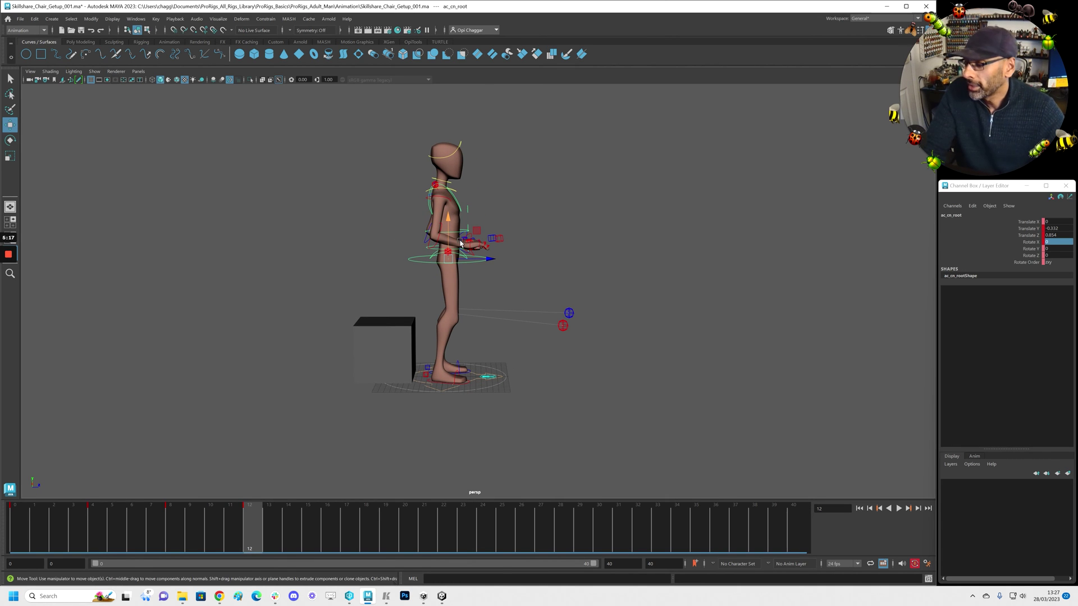
- Select all rig controls and the cube and key the standing pose on frame 12
drag(326, 140, 699, 395)
key(e)
key(w)
- Play back the blocked poses from frame 0 in side and three-quarter views, then return to frame 0
drag(235, 541, 12, 537)
key(alt+v)
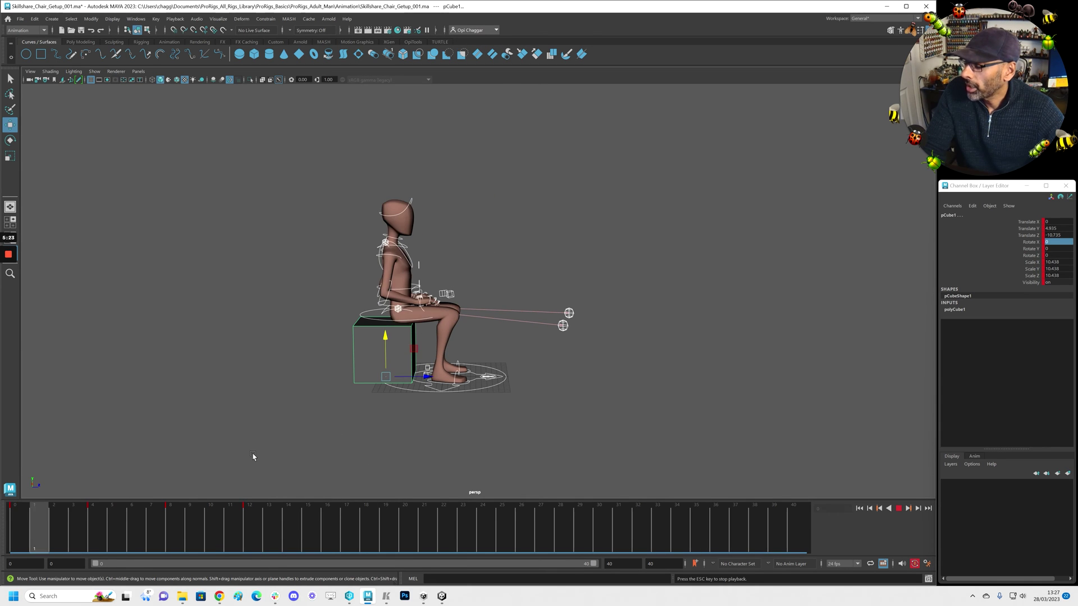
key(Escape)
click(12, 531)
shift+drag(12, 530, 250, 533)
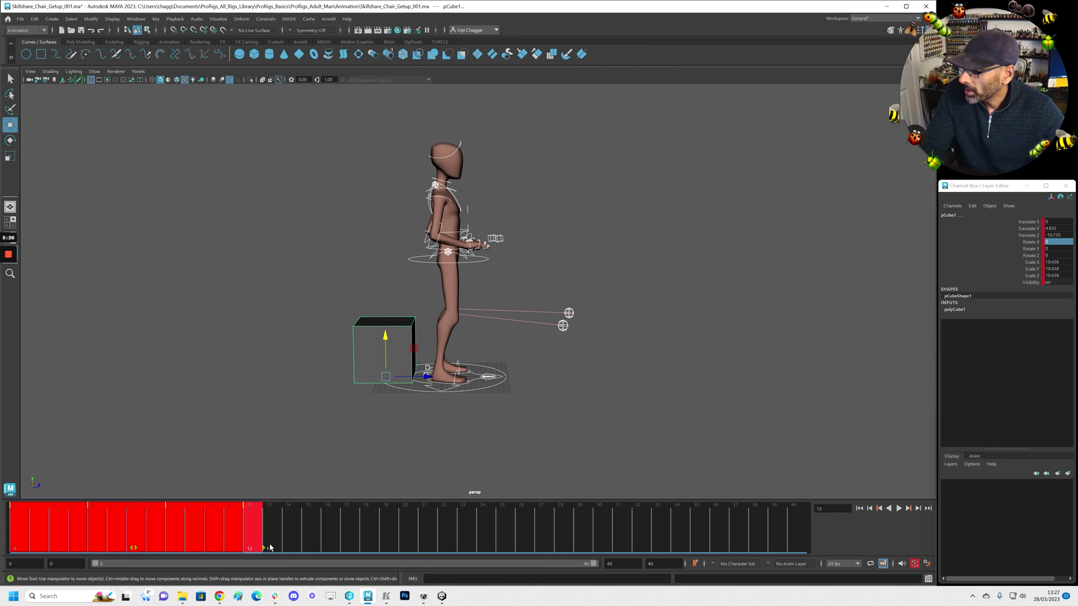
drag(328, 543, 13, 533)
key(alt+v)
key(Escape)
key(alt+shift+v)
key(alt+v)
alt+drag(353, 433, 320, 435)
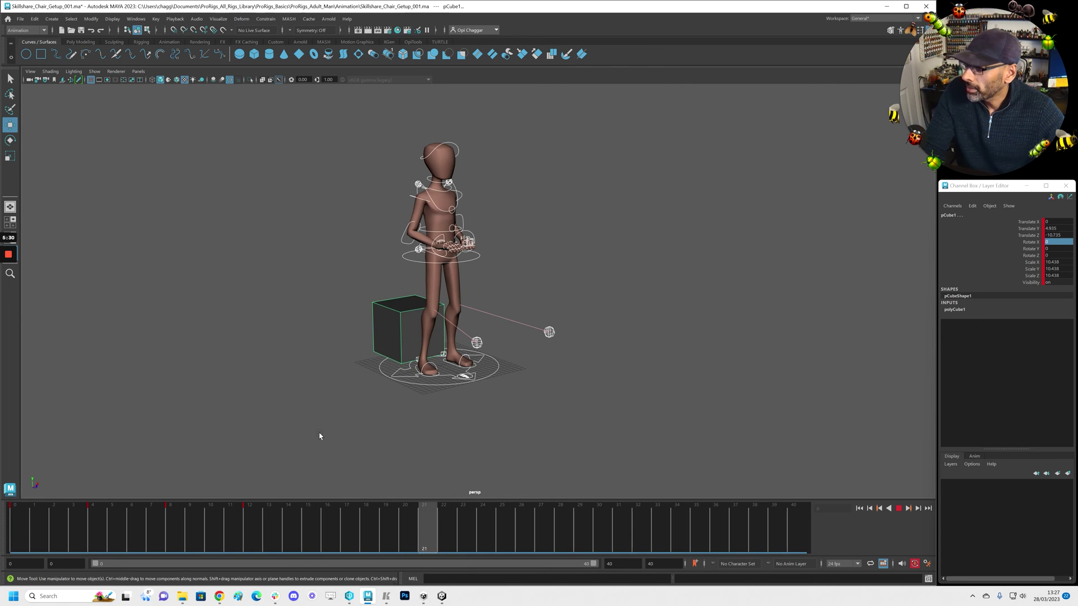
key(alt+v)
key(alt+v)
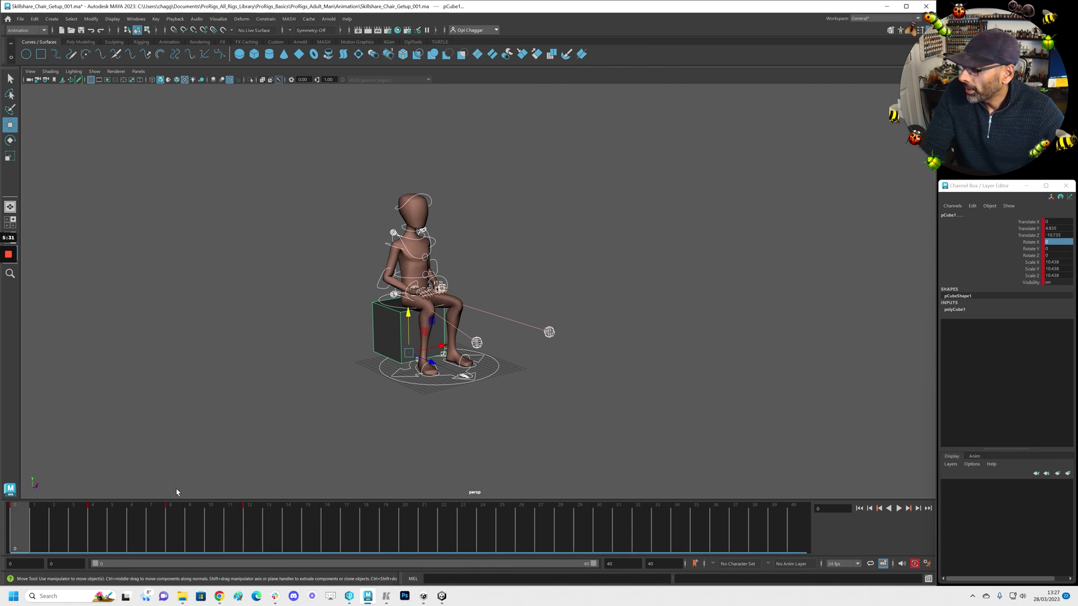
key(alt+shift+v)
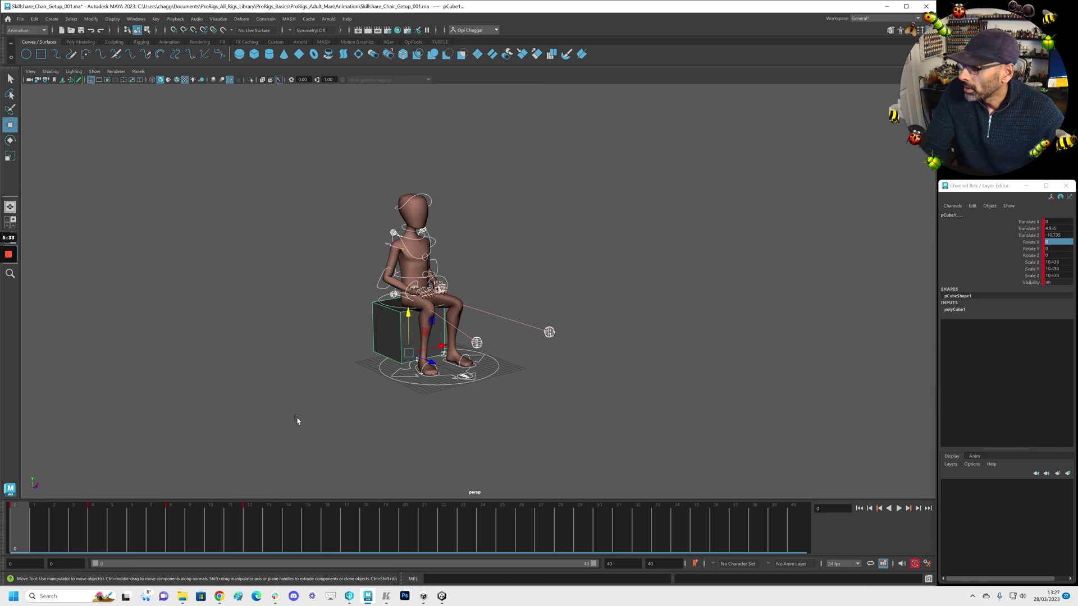
- Select the root control and create a motion trail for it
alt+right_drag(298, 421, 611, 389)
alt+drag(578, 390, 619, 387)
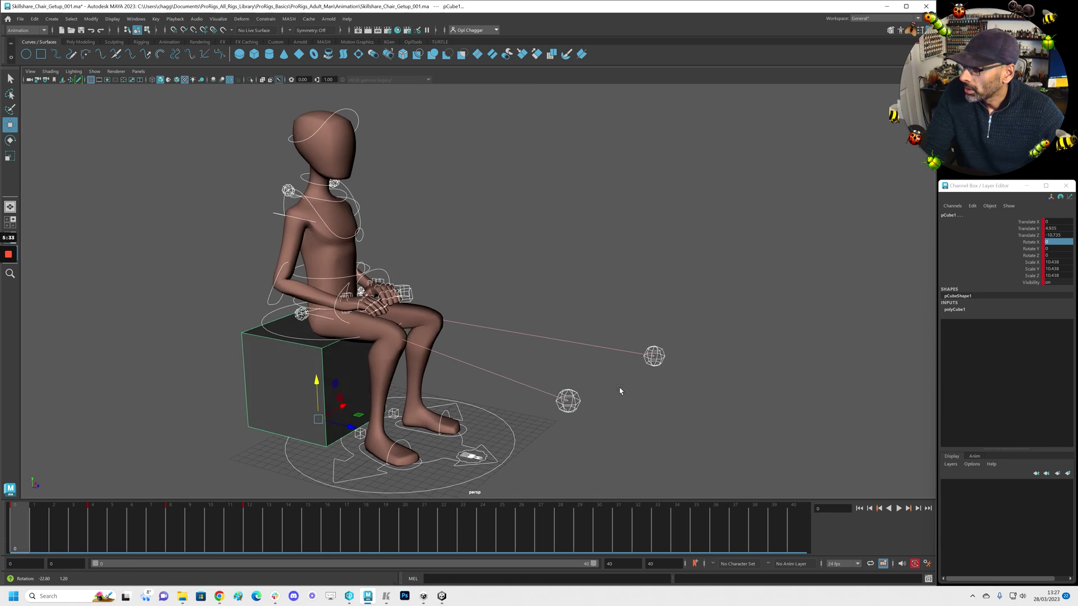
alt+right_drag(618, 388, 449, 393)
mouse_move(449, 393)
alt+mouse_down()
mouse_move(475, 392)
mouse_move(444, 378)
alt+mouse_up()
click(298, 309)
click(324, 319)
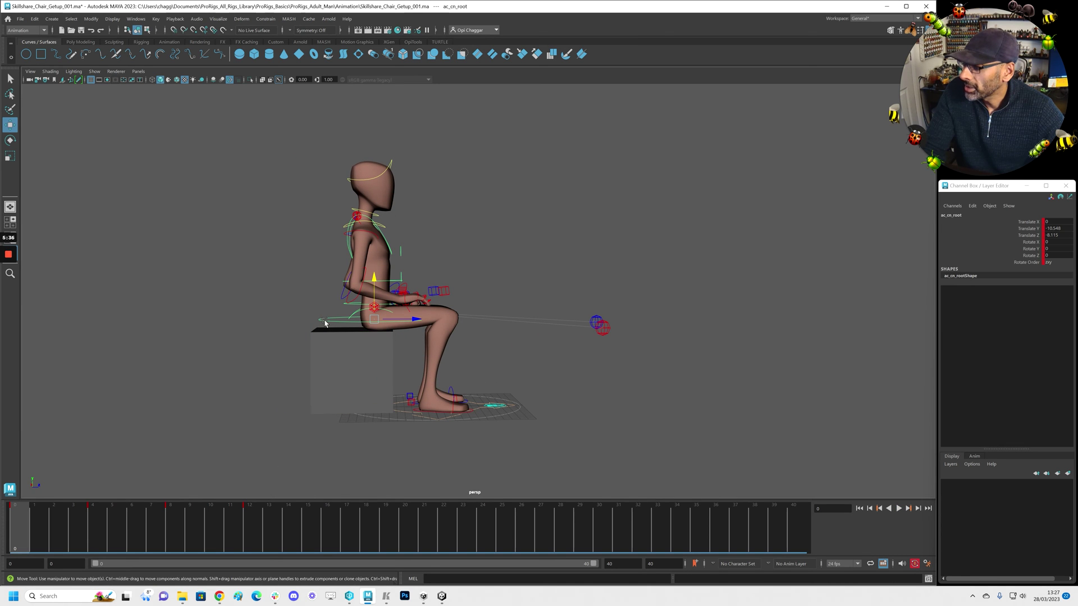
click(213, 22)
click(247, 42)
alt+drag(560, 255, 439, 340)
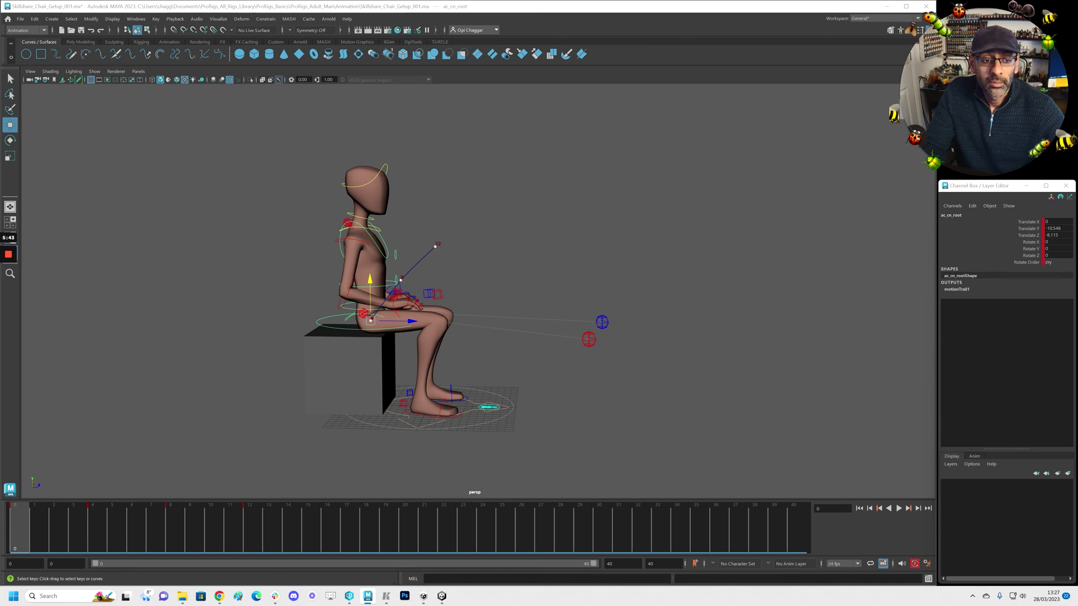
- Bring up the Graph Editor and lower the root's Translate Y key on frame 8 to about -4.9
drag(1077, 129, 265, 41)
alt+middle_drag(570, 337, 589, 436)
alt+right_drag(590, 436, 454, 395)
alt+middle_drag(454, 395, 478, 436)
alt+drag(478, 436, 478, 442)
alt+middle_drag(478, 443, 475, 437)
alt+drag(475, 437, 471, 427)
alt+middle_drag(472, 427, 476, 438)
alt+right_drag(476, 438, 456, 430)
alt+middle_drag(456, 429, 455, 426)
drag(634, 165, 708, 235)
middle_drag(625, 218, 627, 222)
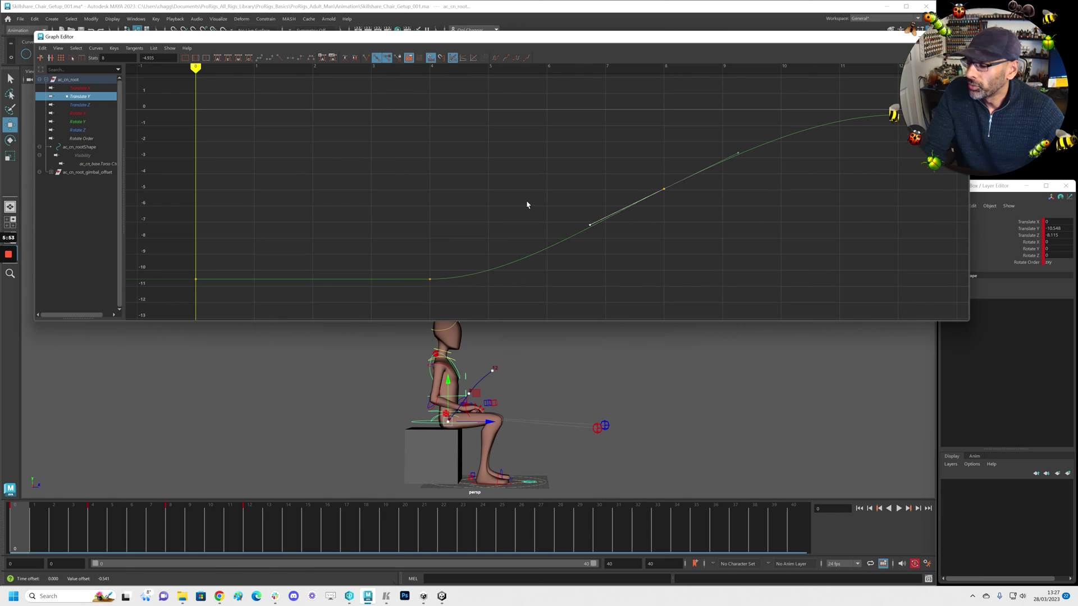
- Review the root's other curves and lower its Rotate X key on frame 4 to about 30
click(95, 105)
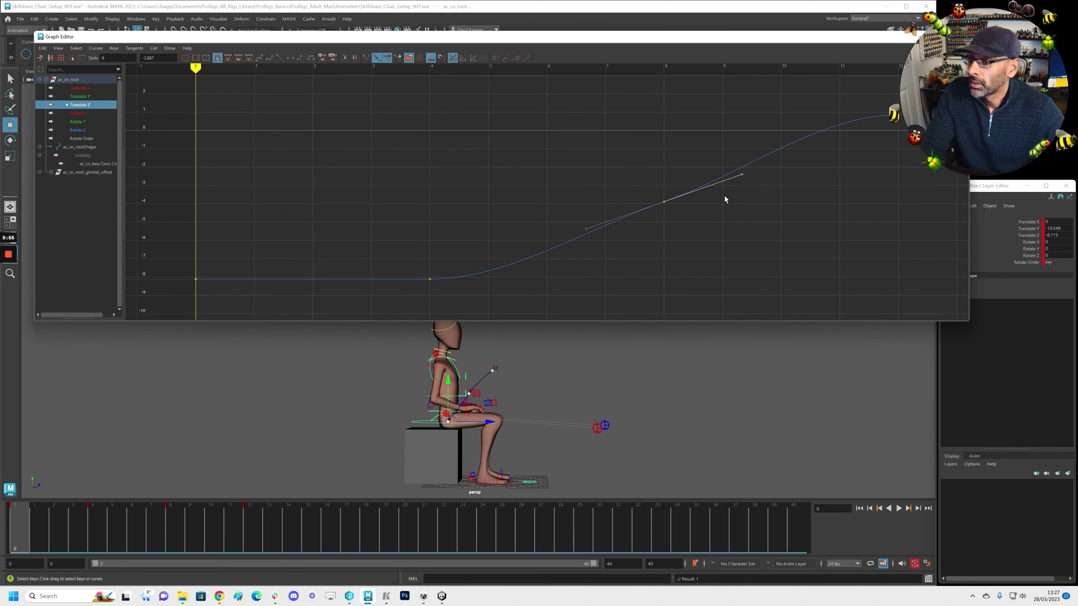
click(83, 88)
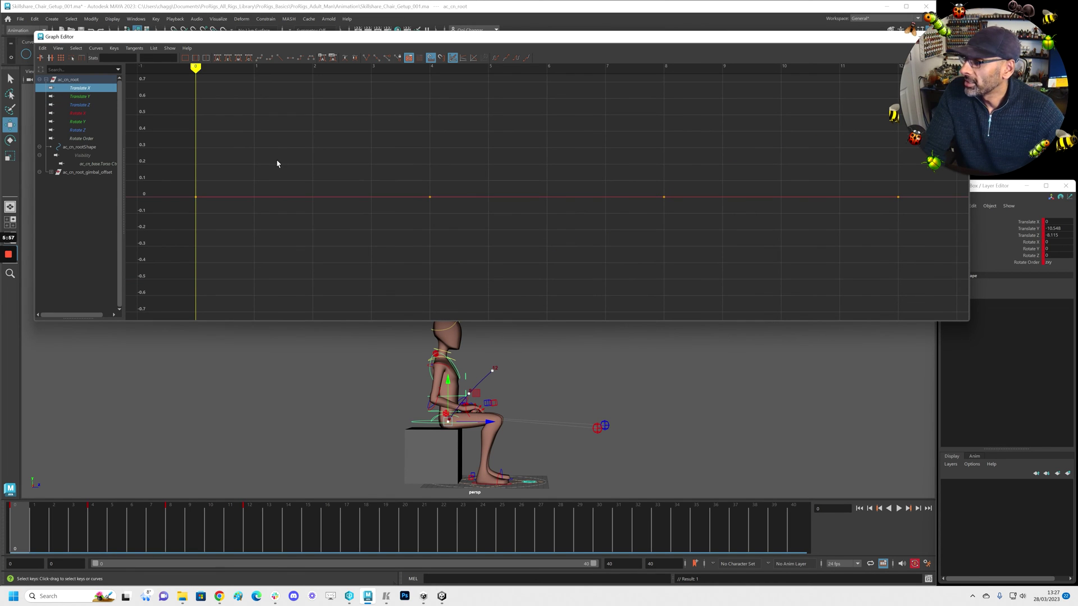
click(88, 114)
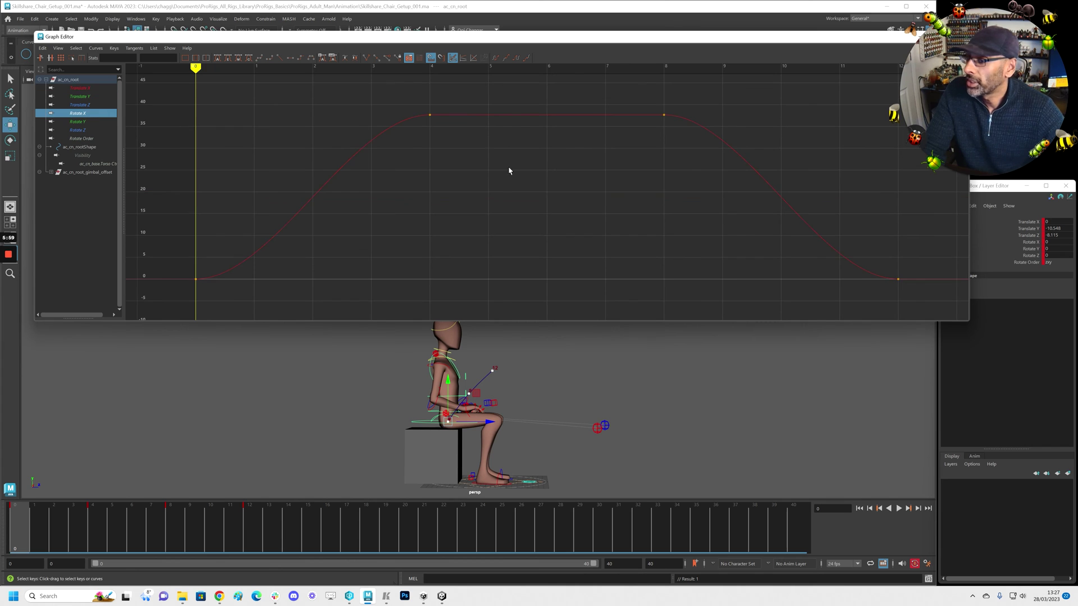
key(f)
drag(97, 523, 168, 536)
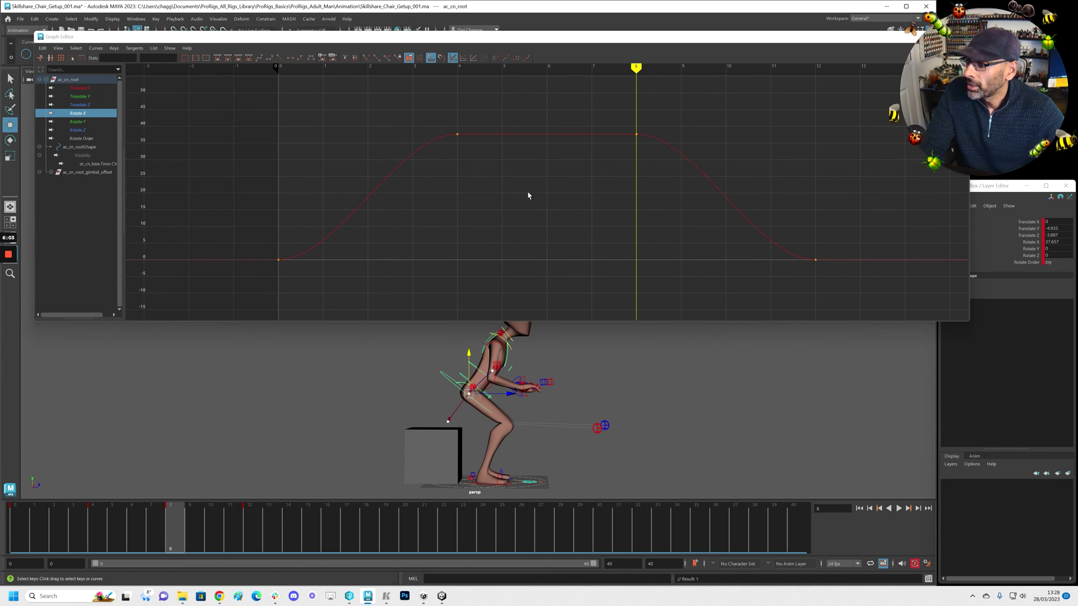
click(498, 164)
key(ctrl+z)
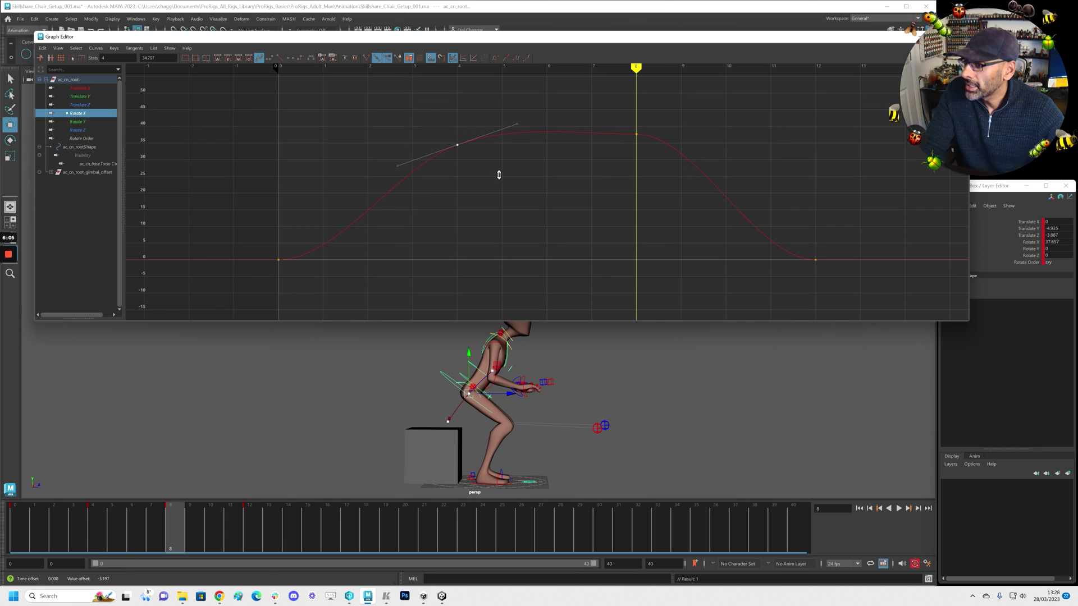
shift+middle_drag(501, 183, 501, 185)
scroll(501, 185, up, 3)
- Play back the adjusted motion from frame 0 and move the Graph Editor out of the way
drag(200, 551, 17, 538)
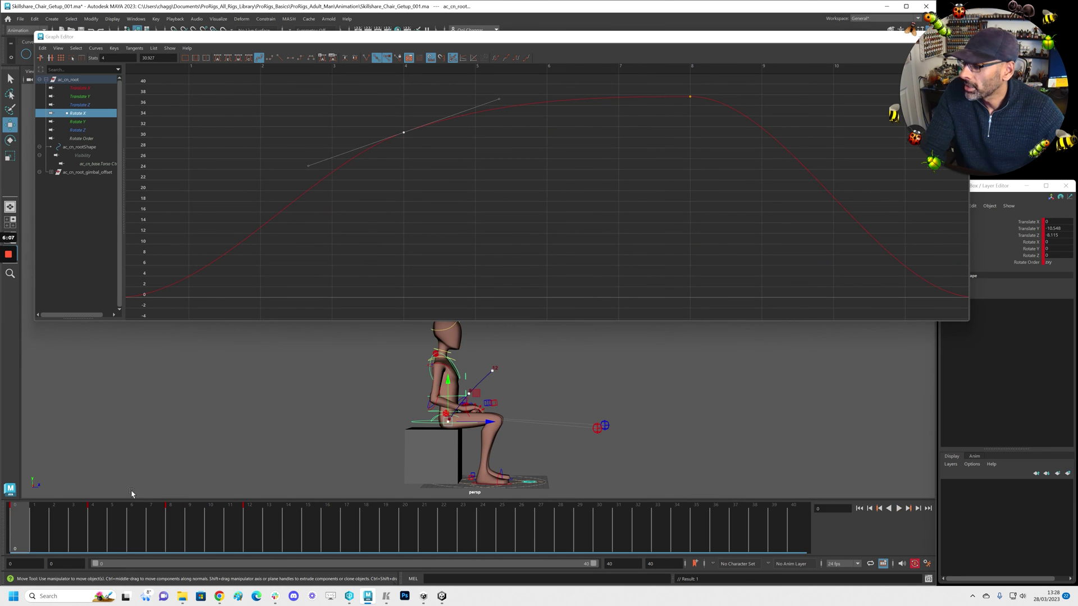
key(alt+v)
key(alt+v)
key(alt+shift+v)
key(alt+v)
key(alt+v)
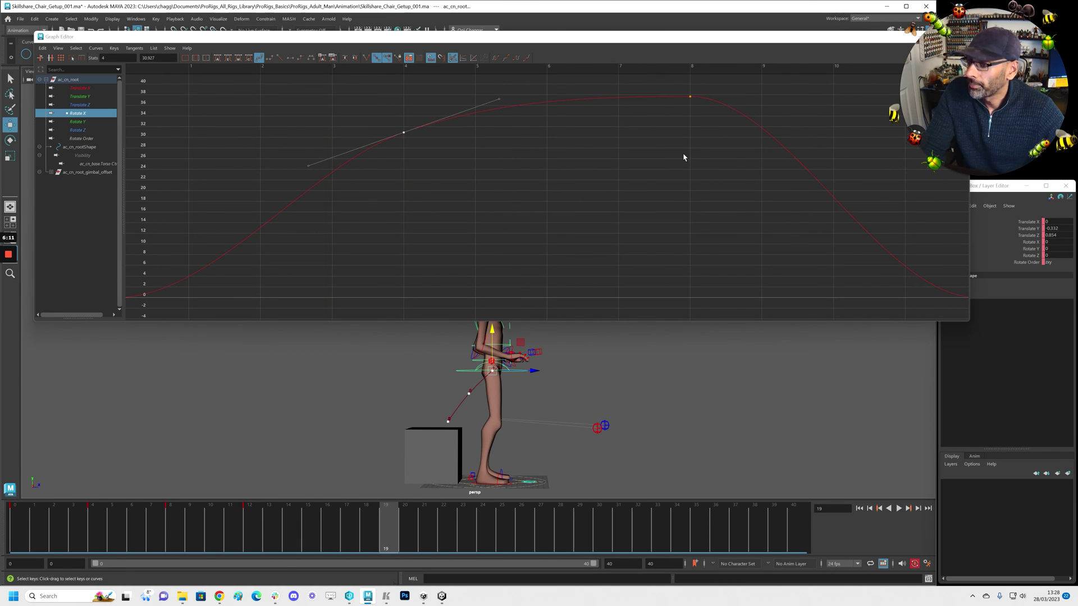
drag(513, 42, 1077, 45)
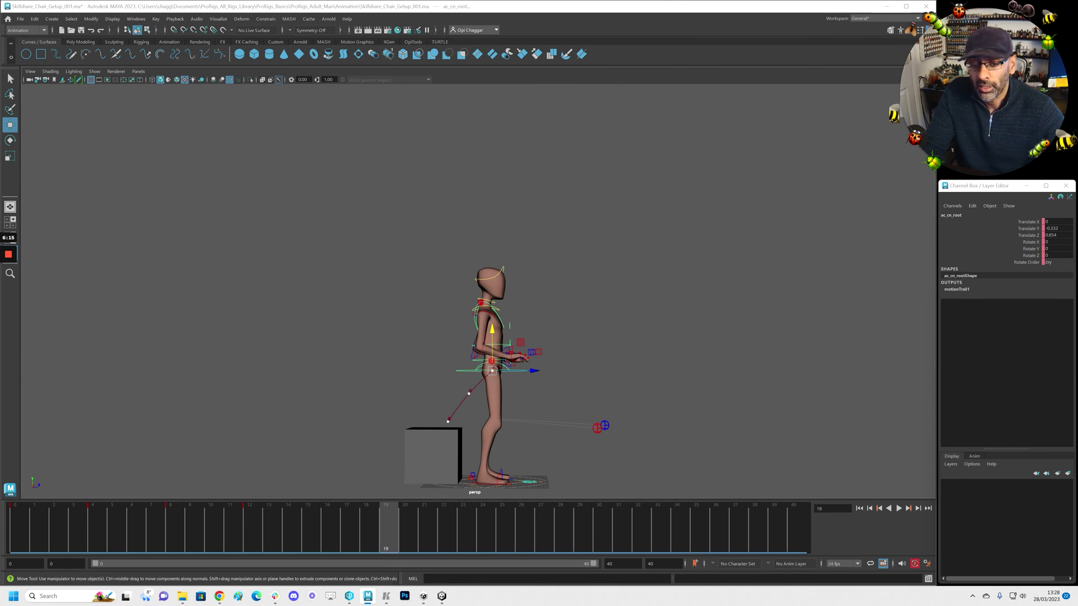
- Delete the root control's motion trail
click(469, 394)
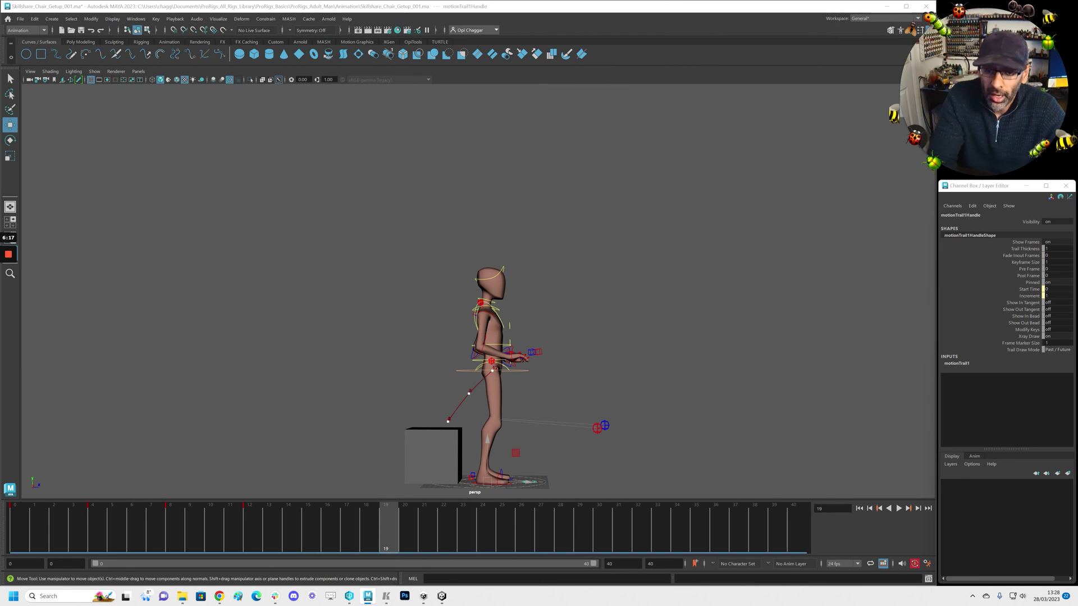
click(721, 462)
- Play back the get-up animation from frame 0 in a closer three-quarter view and return to frame 0
alt+middle_drag(540, 393, 562, 331)
alt+drag(561, 337, 499, 359)
alt+right_drag(500, 359, 604, 373)
alt+middle_drag(618, 372, 638, 282)
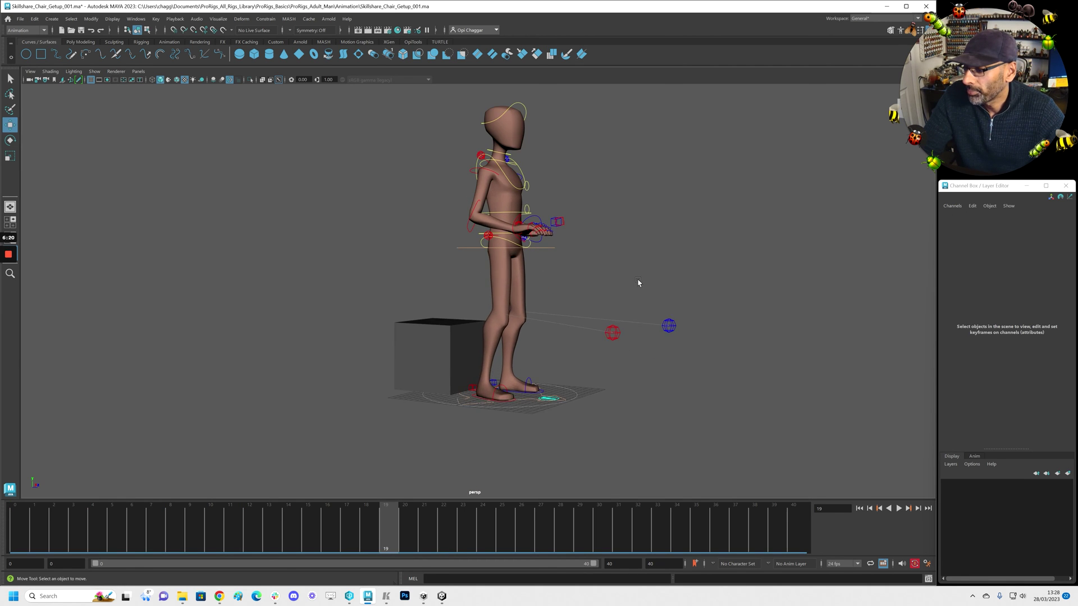
alt+drag(638, 282, 544, 339)
click(20, 517)
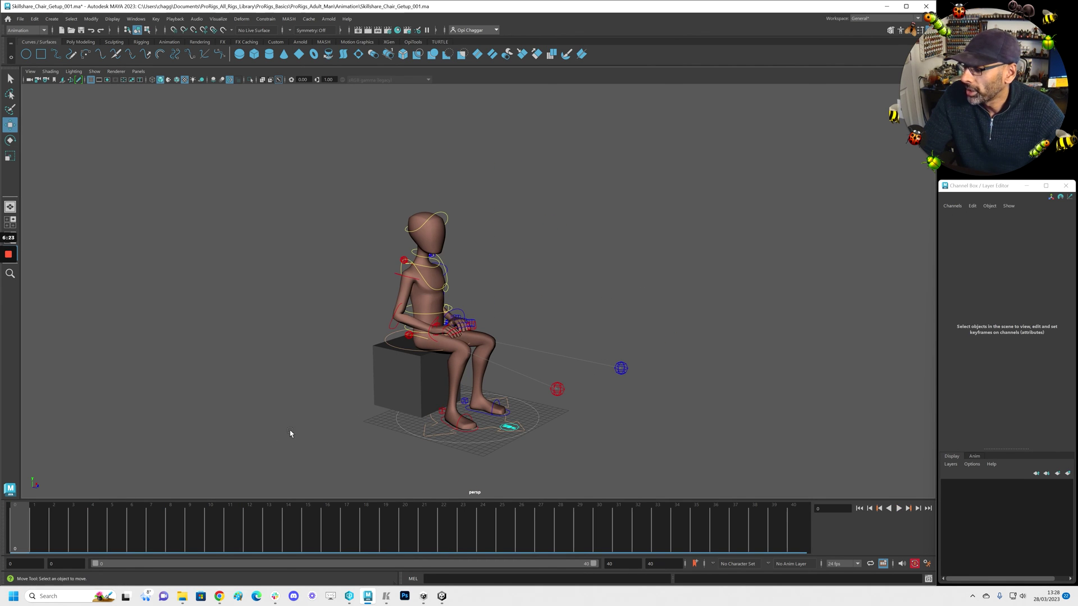
key(alt+v)
key(alt+v)
alt+drag(429, 391, 450, 389)
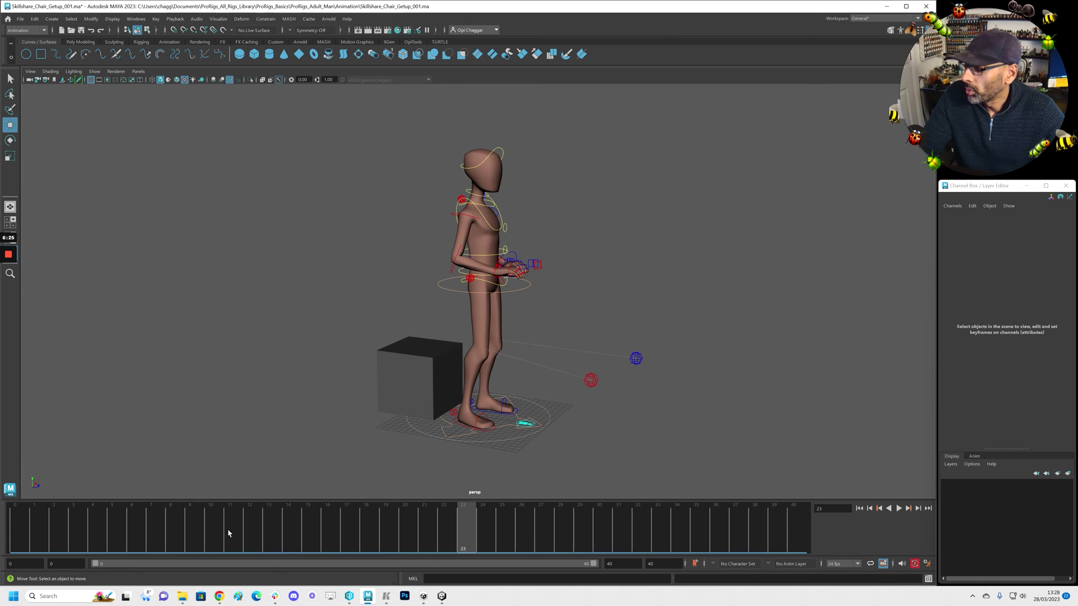
drag(228, 533, 16, 530)
- Select all rig controls and the cube, and check the get-up timing in the reference video player
drag(296, 180, 724, 474)
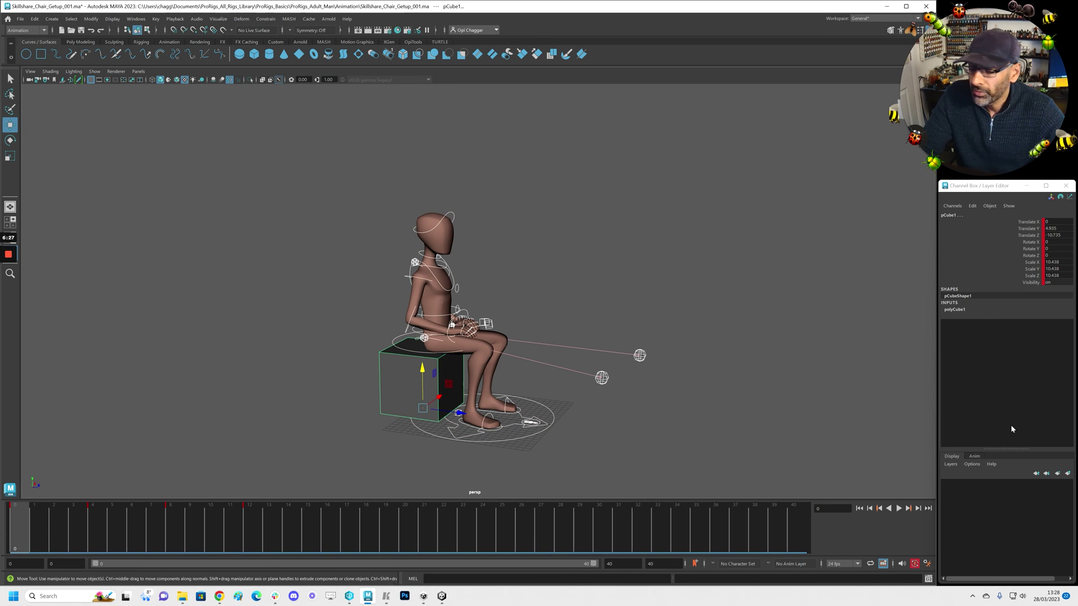
drag(437, 163, 483, 161)
key(space)
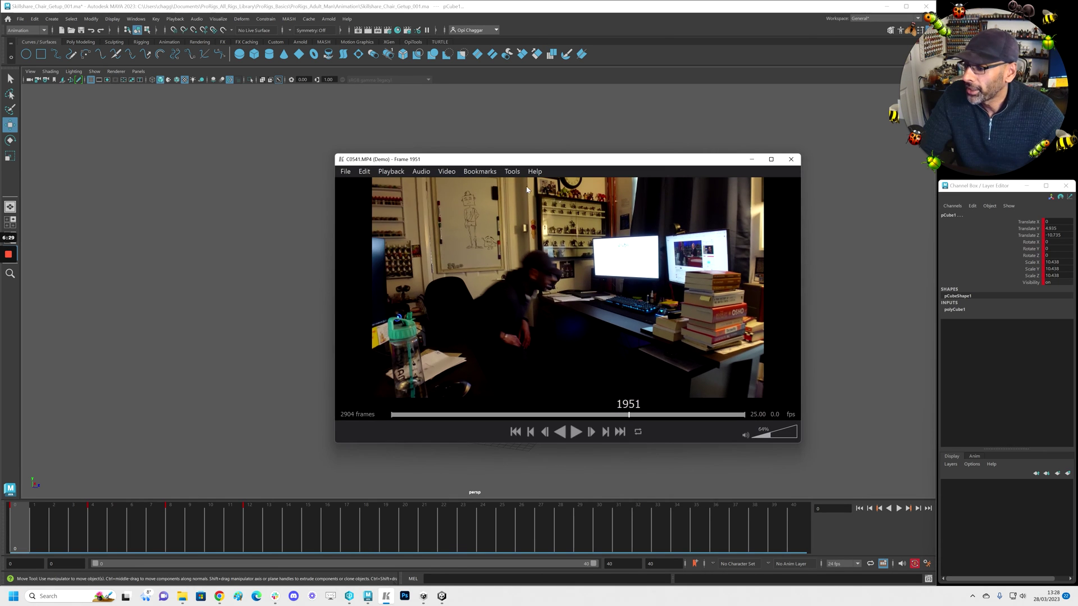
key(space)
drag(649, 162, 1077, 223)
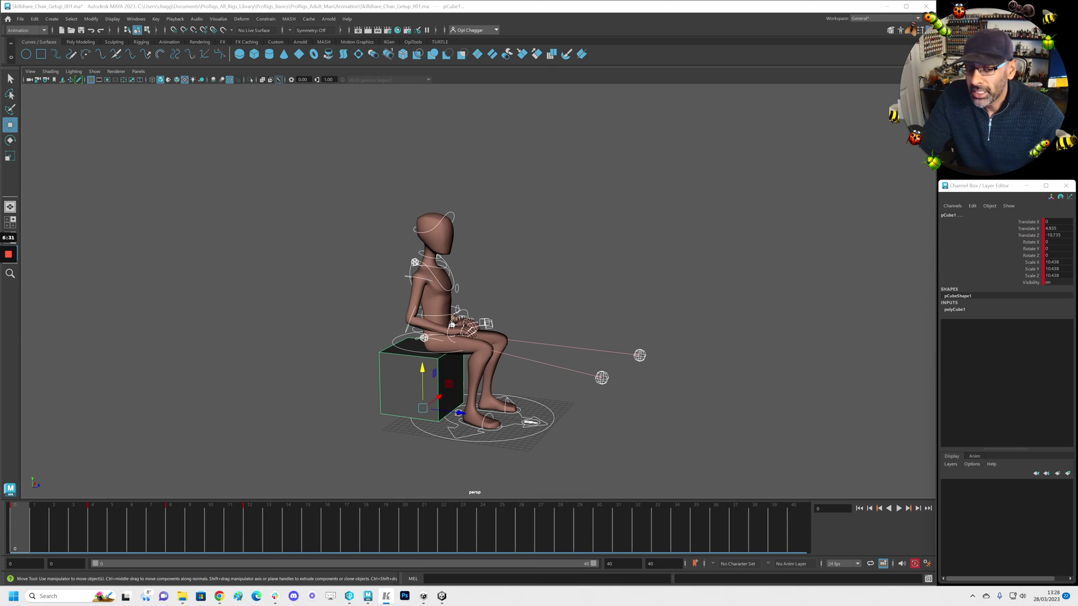
- Stretch all the keys over a longer range ending on frame 19 and snap them to whole frames
shift+drag(27, 539, 415, 546)
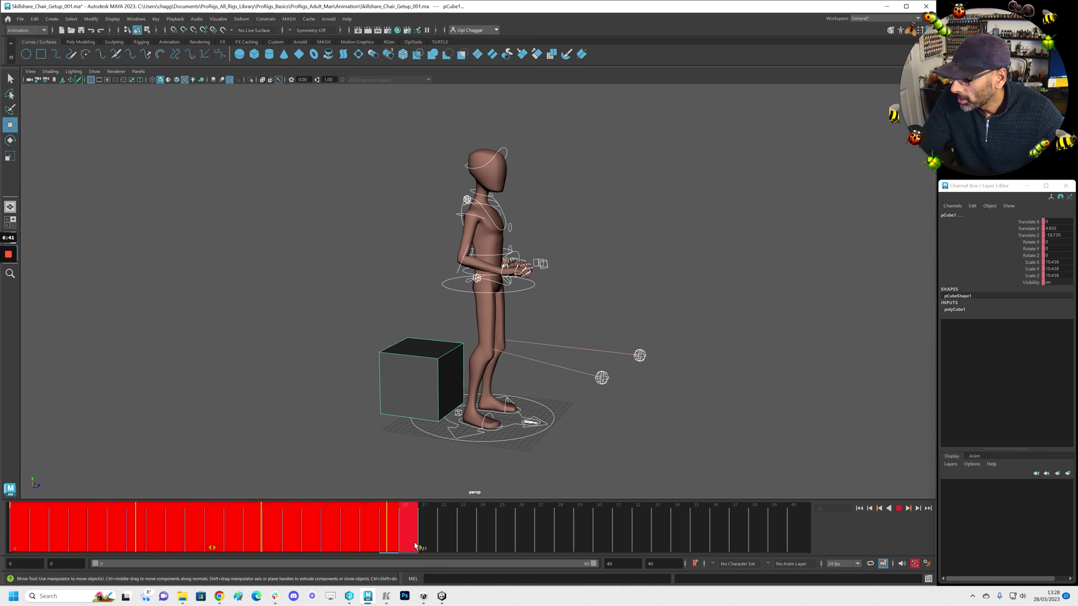
right_click(380, 536)
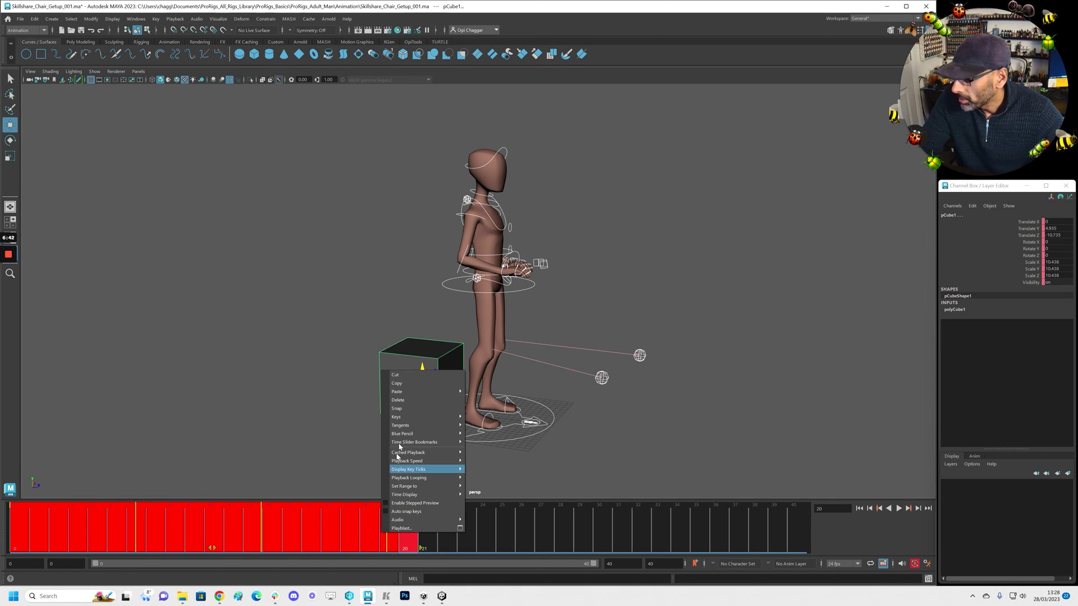
click(418, 408)
key(alt+v)
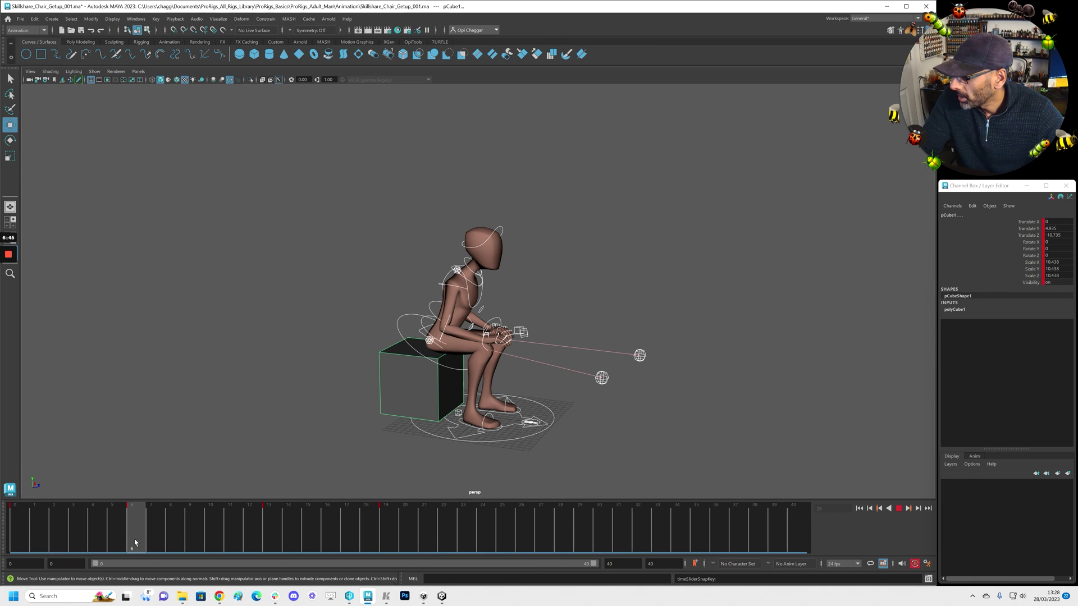
- Move the half-risen pose's keys to frame 12 and the standing pose's keys to frame 18
shift+click(271, 533)
drag(272, 533, 254, 532)
drag(155, 532, 381, 535)
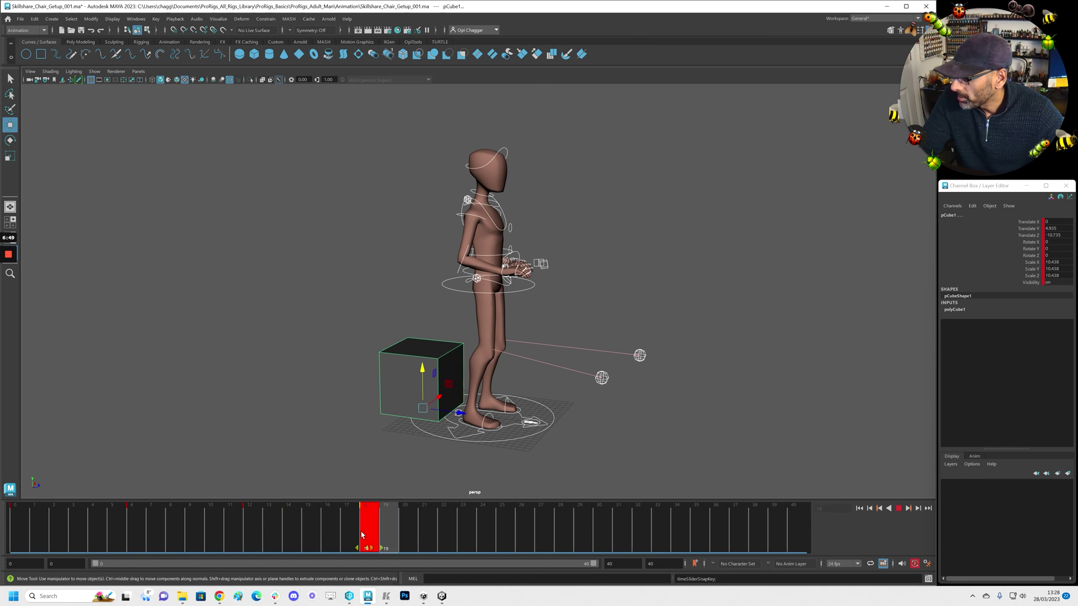
- Play back the retimed get-up animation from frame 0
key(alt+v)
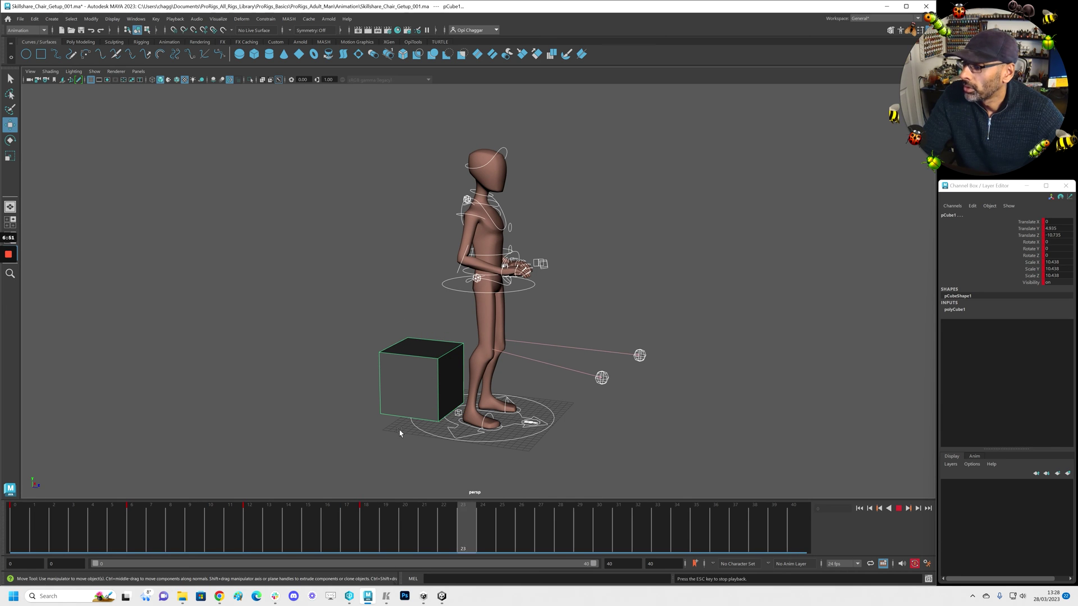
key(alt+v)
drag(371, 528, 17, 528)
key(alt+v)
scroll(472, 409, down, 2)
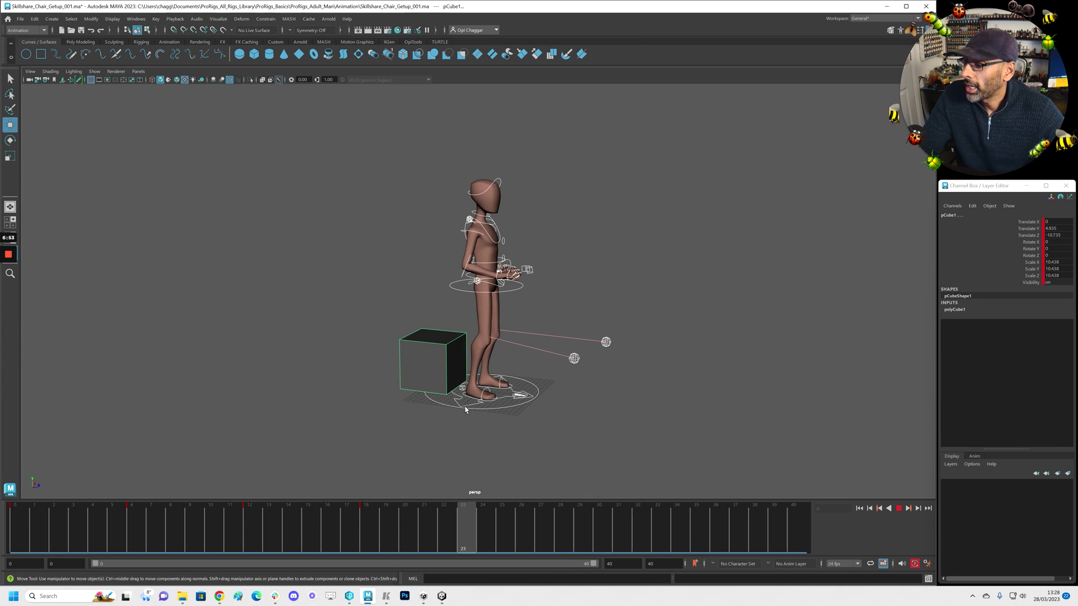
- Replay the get-up animation from frame 0 in a side view to judge the new timing
alt+drag(472, 409, 492, 403)
key(alt+v)
drag(391, 515, 17, 522)
key(alt+v)
alt+drag(544, 401, 544, 398)
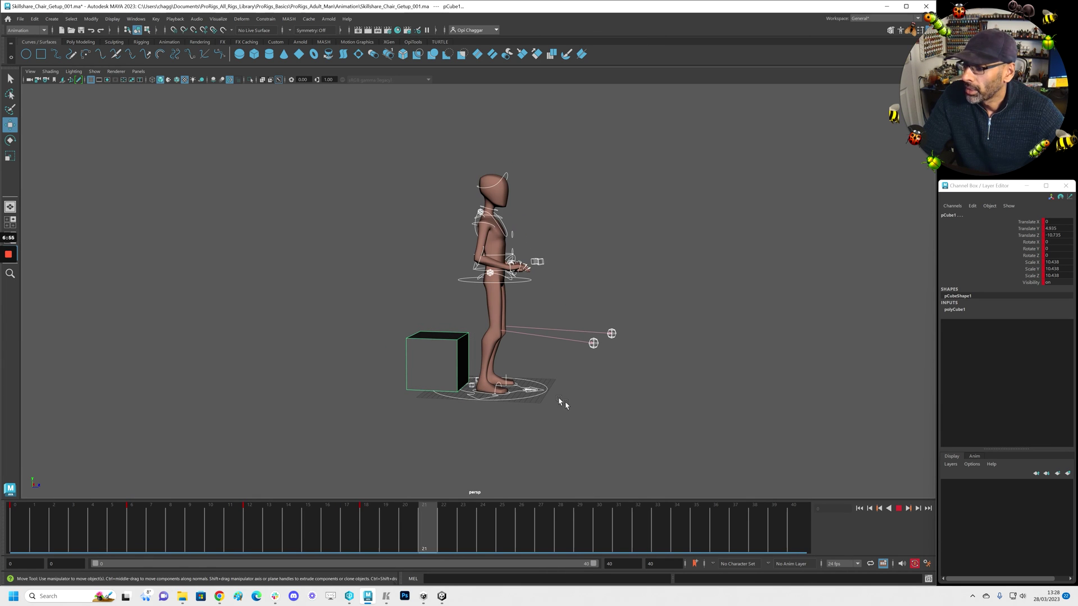
key(alt+v)
drag(277, 519, 17, 522)
- Review the get-up animation from a closer three-quarter view, playing from the seated pose on frame 0
alt+drag(337, 432, 275, 416)
scroll(375, 406, up, 2)
alt+middle_drag(375, 405, 356, 406)
alt+right_drag(356, 406, 389, 404)
alt+middle_drag(390, 404, 459, 408)
alt+drag(459, 407, 450, 403)
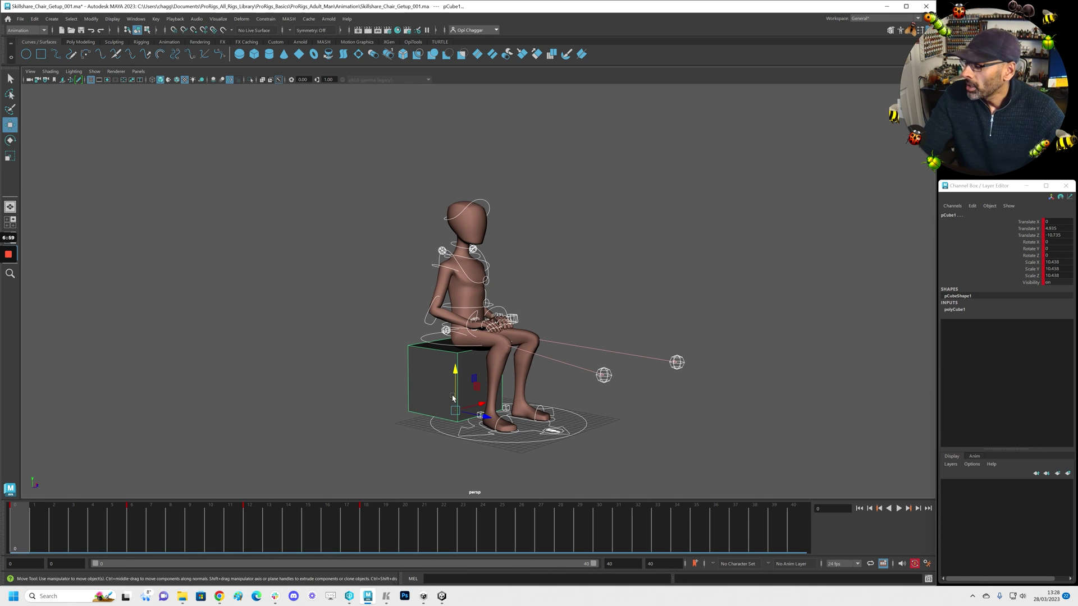
key(alt+v)
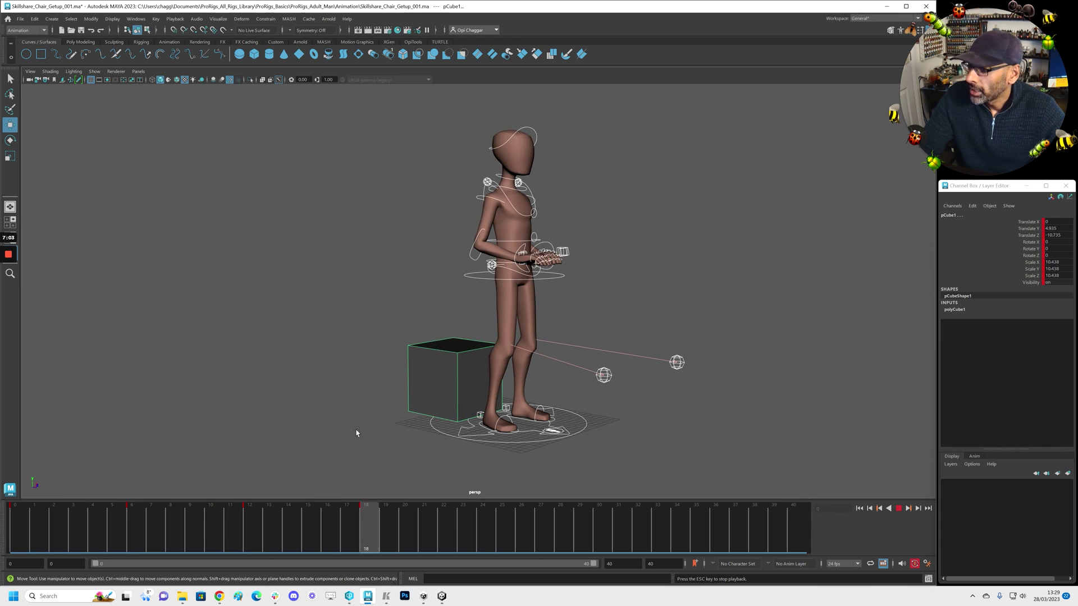
key(Escape)
- Go to the leaning pose on frame 6 and set the reference video player beside the character in side view
alt+drag(270, 421, 306, 413)
drag(112, 534, 138, 537)
key(alt+Tab)
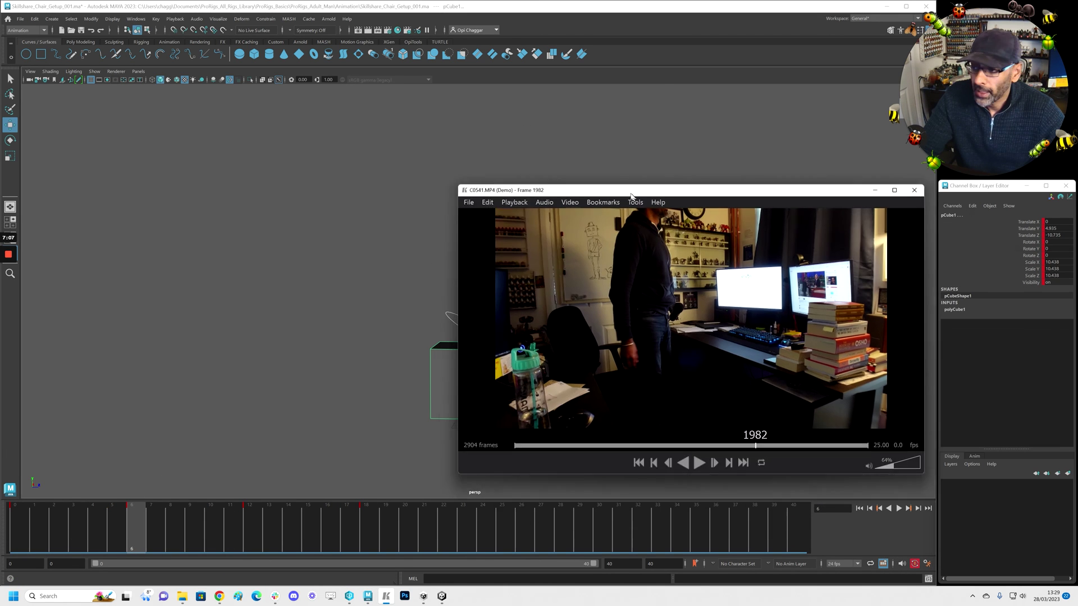
drag(624, 188, 527, 168)
alt+middle_drag(238, 244, 152, 299)
alt+middle_drag(279, 304, 340, 274)
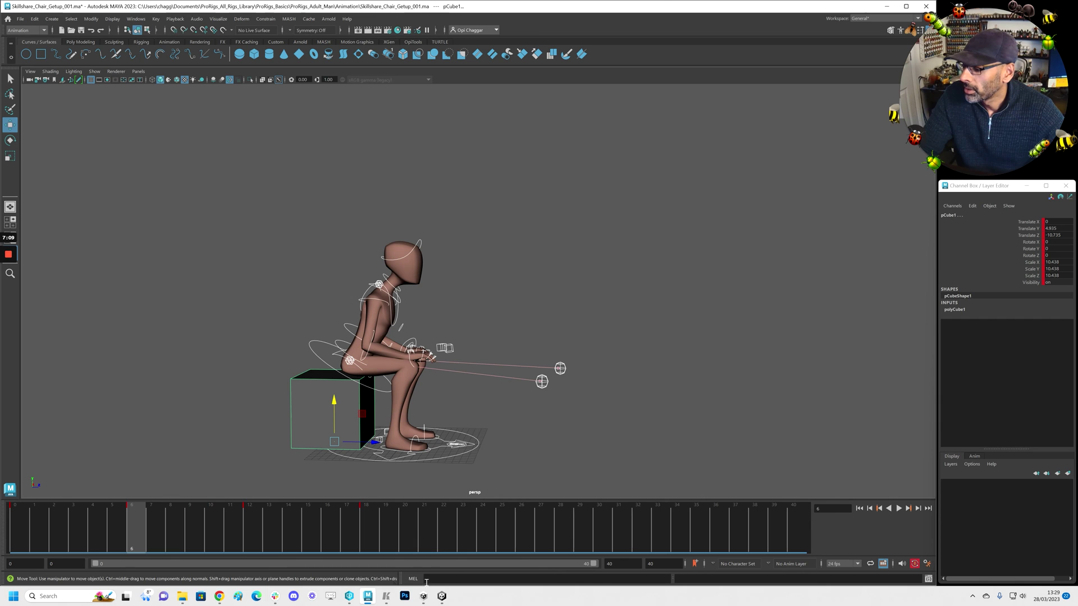
click(385, 597)
drag(527, 171, 634, 127)
alt+middle_drag(418, 320, 341, 327)
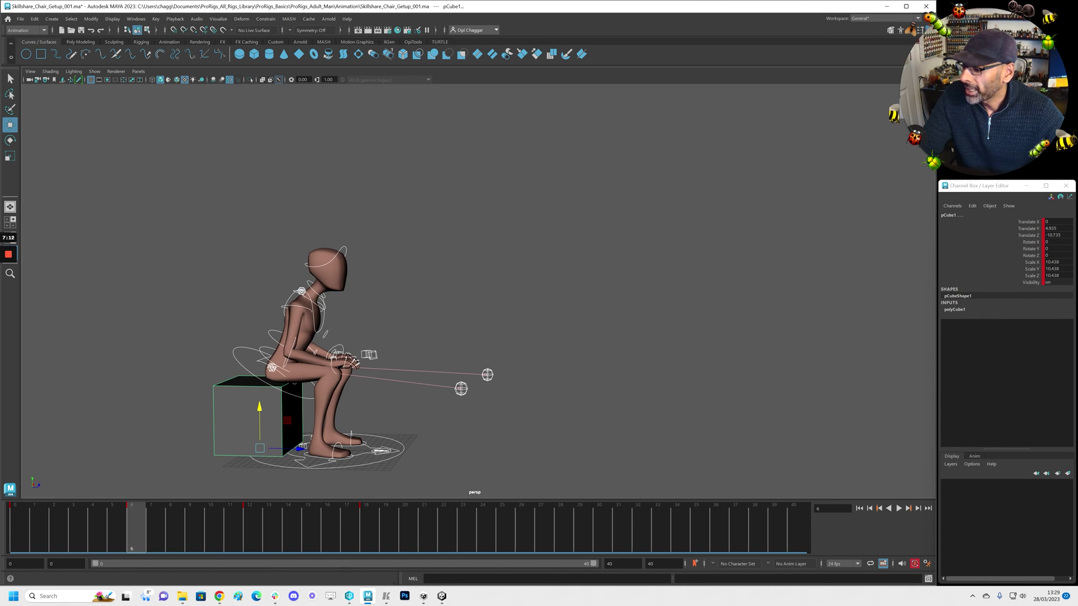
click(395, 598)
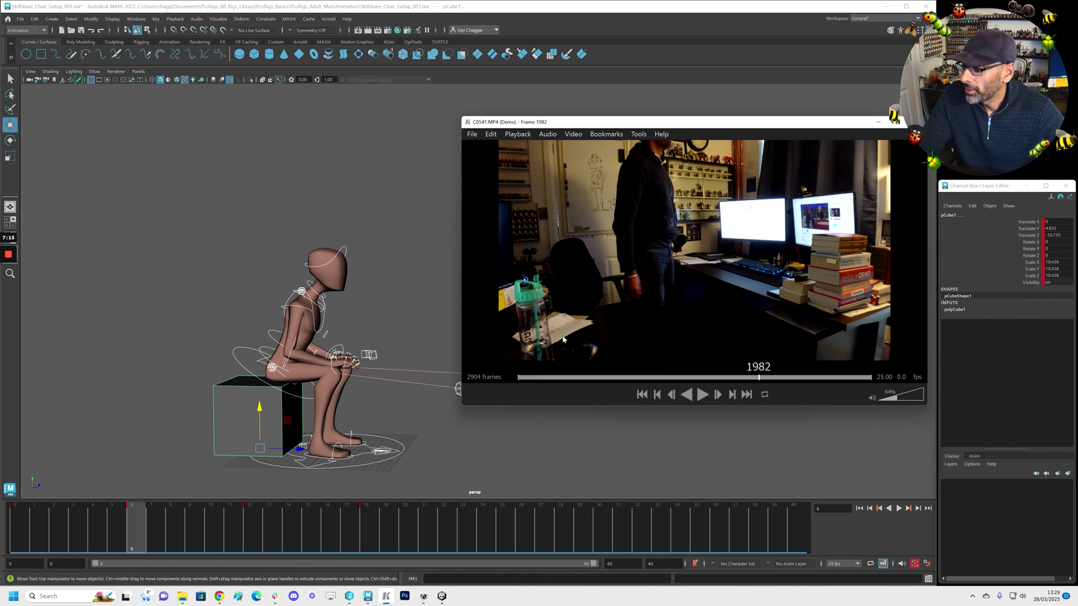
- Replay the get-up in the reference video and examine the head angle as the body leans forward
click(752, 378)
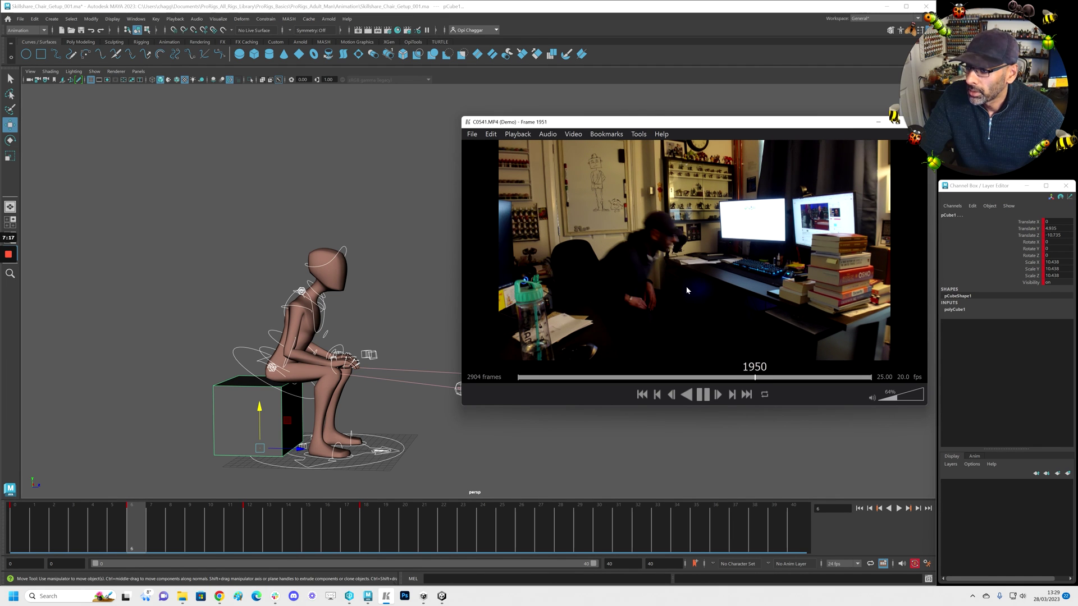
key(space)
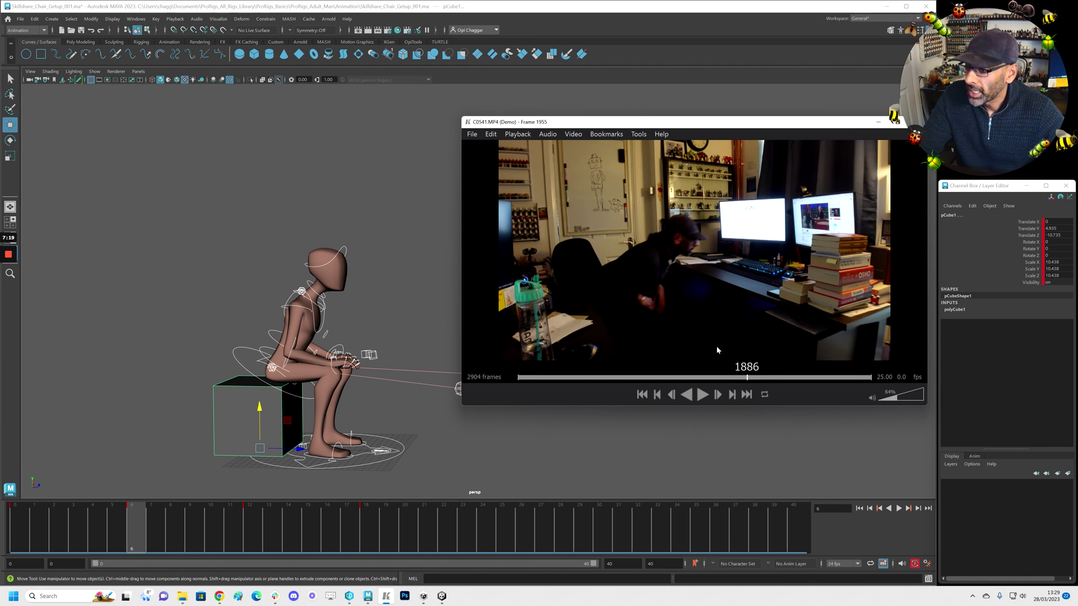
key(space)
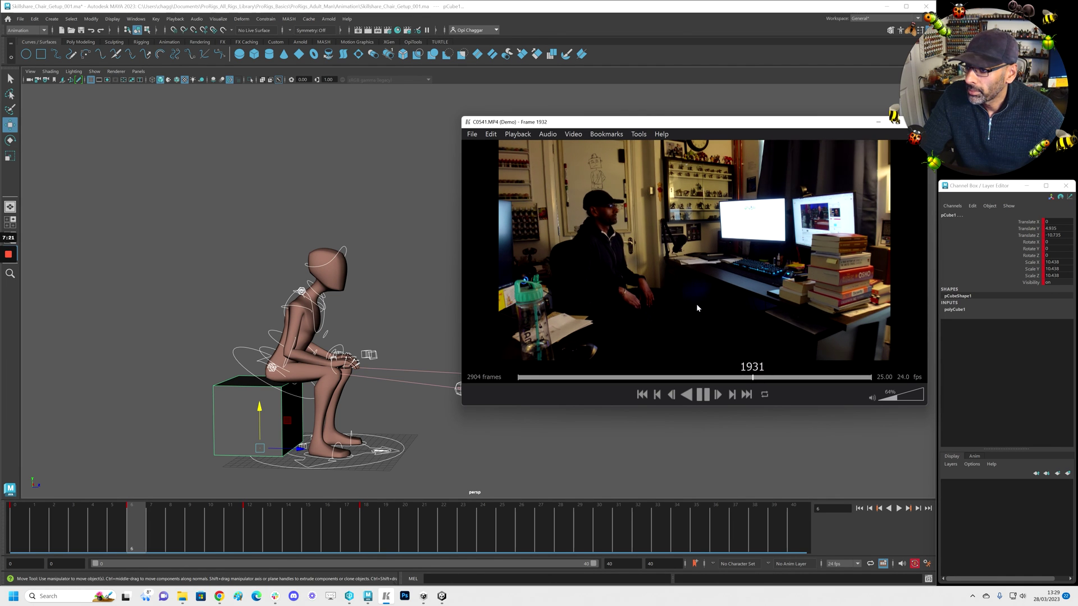
key(space)
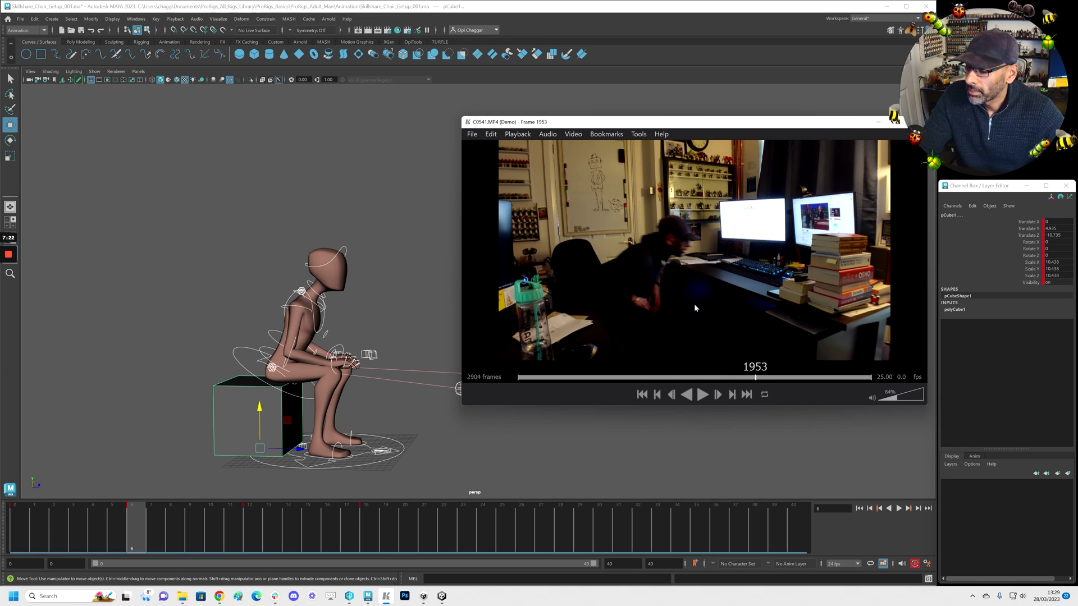
- Tilt the head control forward on frame 6 to a Rotate X of about 21 degrees
click(339, 254)
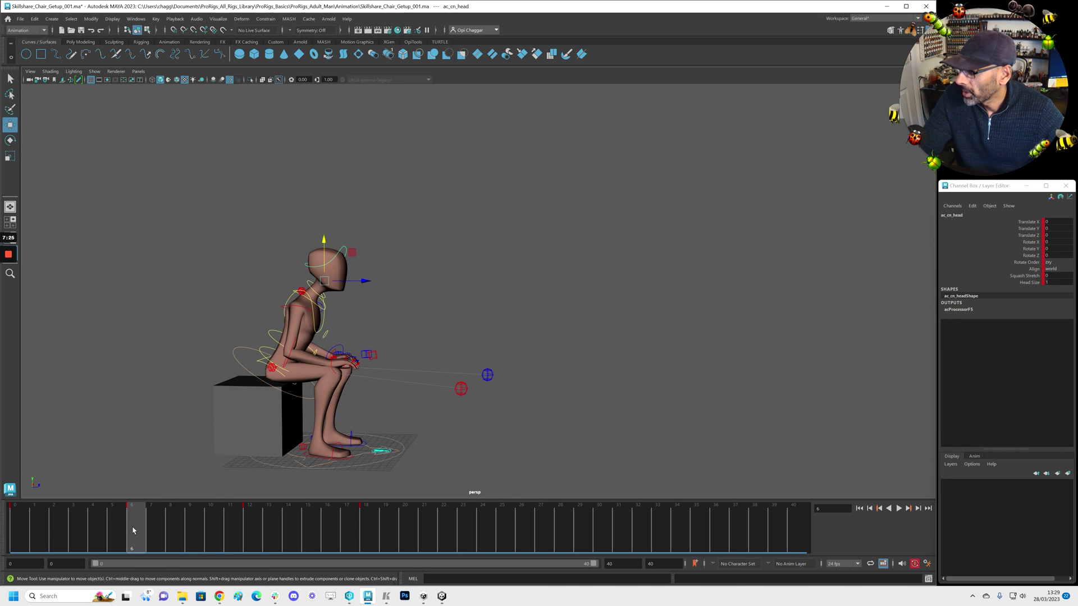
mouse_move(133, 531)
mouse_down()
mouse_move(154, 531)
mouse_move(116, 531)
mouse_move(133, 531)
mouse_up()
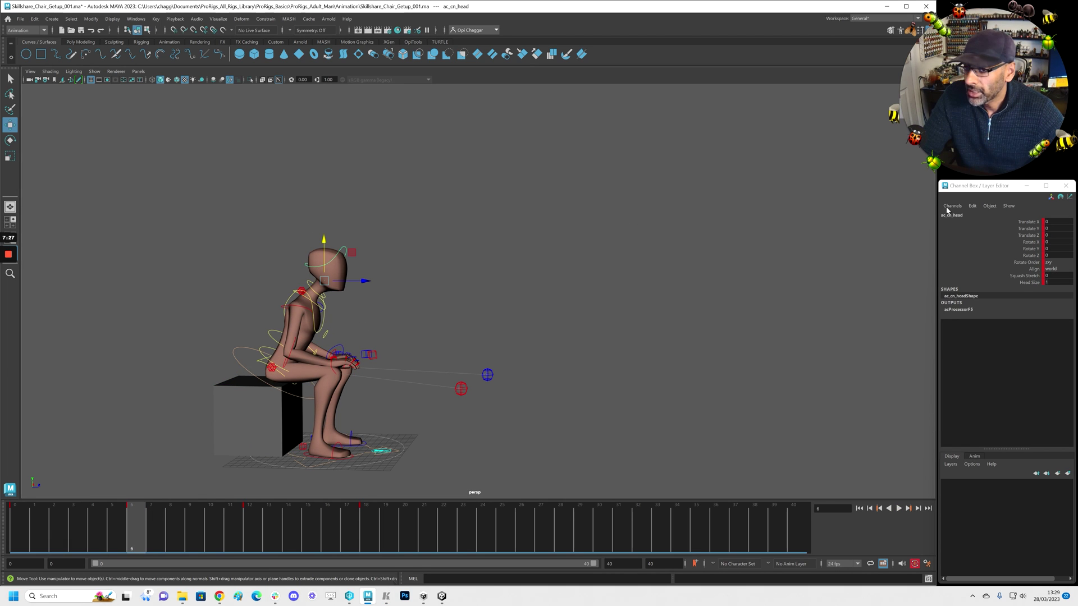
click(1007, 248)
key(e)
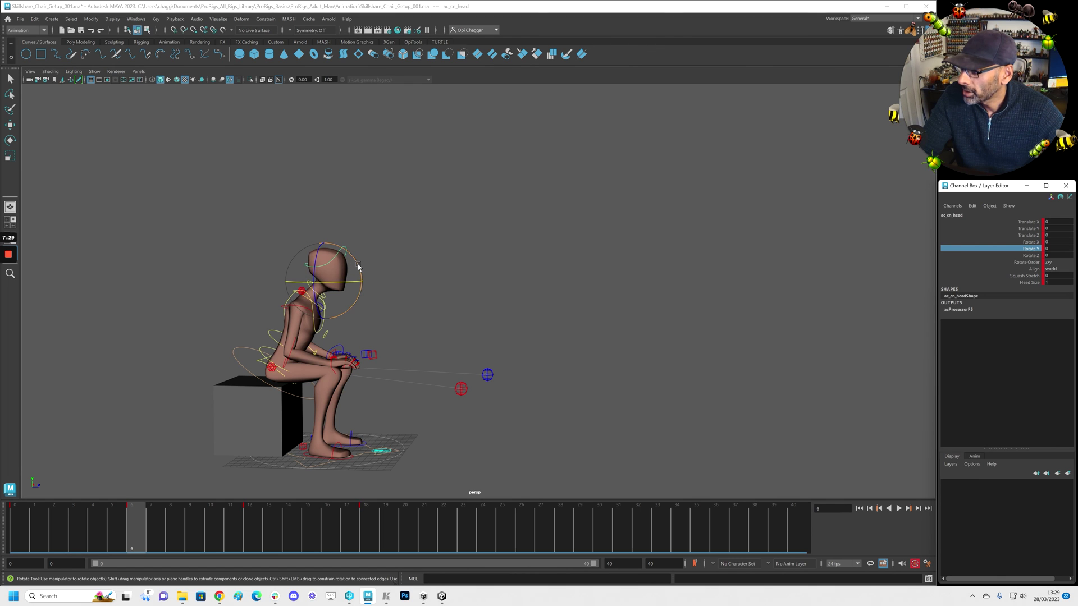
drag(358, 267, 358, 278)
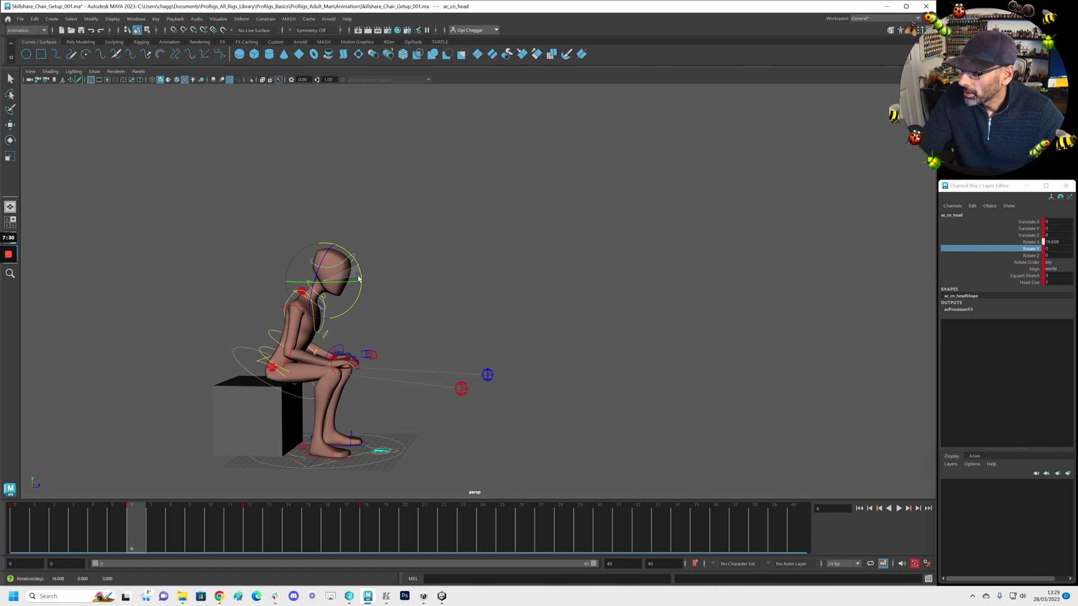
- Compare the head tilt with the reference video and move the player out of the way
click(383, 599)
key(space)
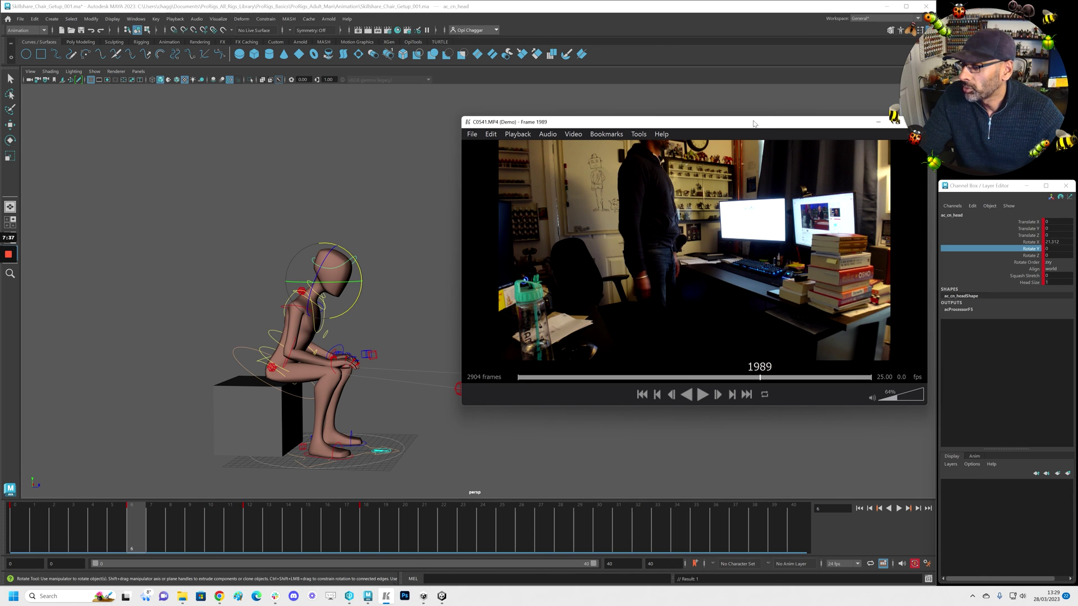
drag(754, 123, 1077, 185)
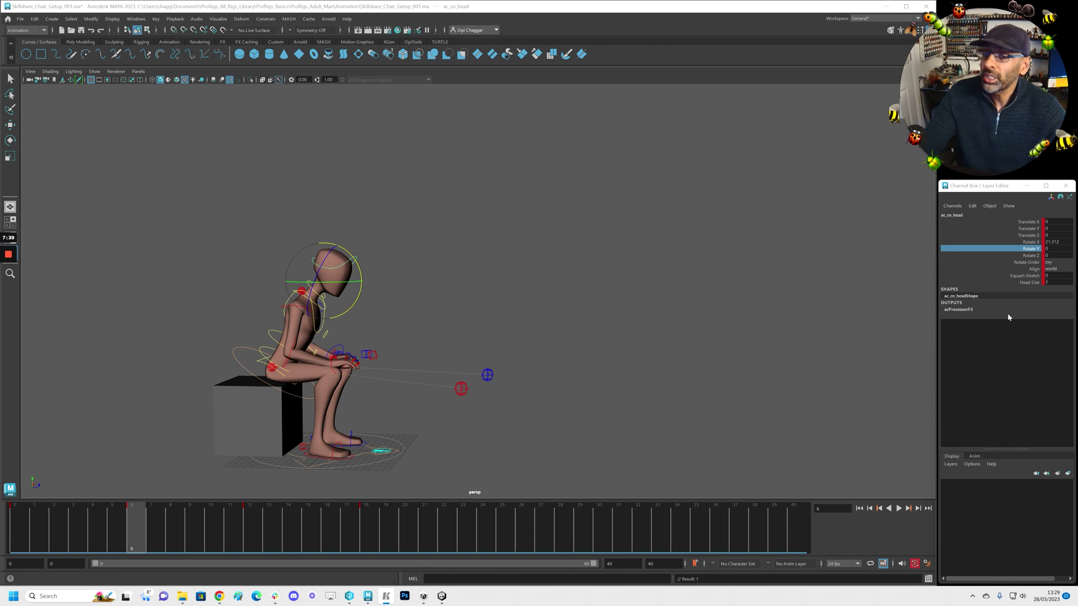
- Tilt the head control forward on the half-risen pose at frame 12 to a Rotate X of about 11.5 degrees
click(20, 516)
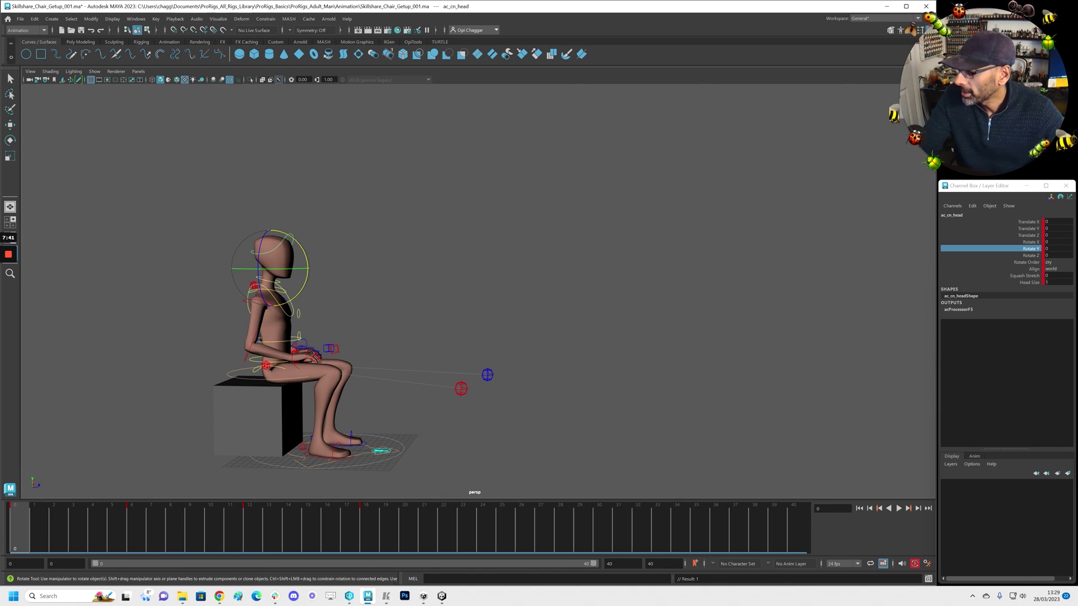
key(alt+v)
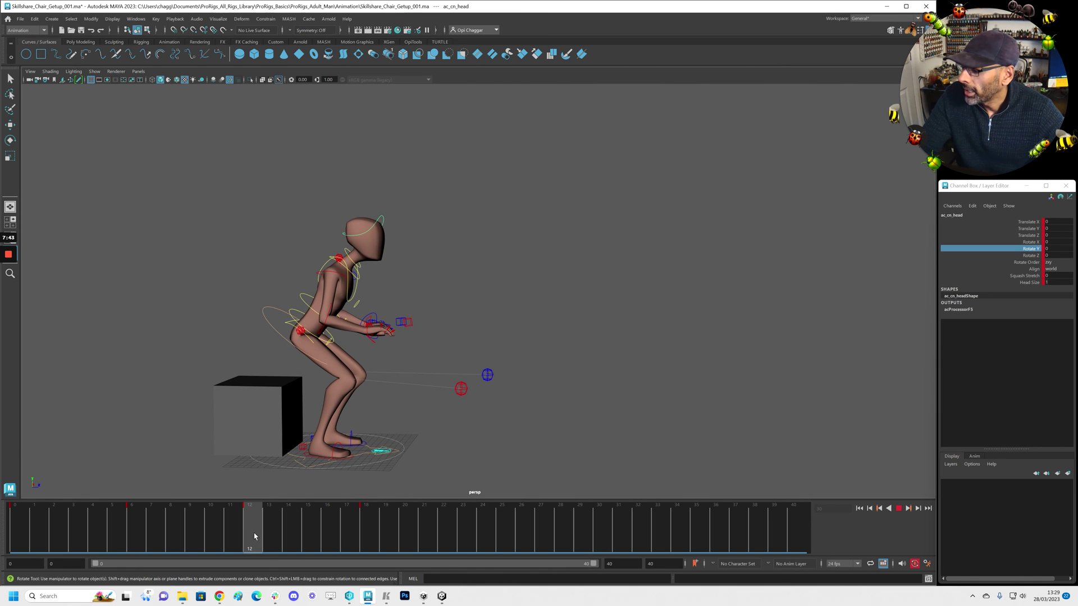
drag(397, 238, 398, 242)
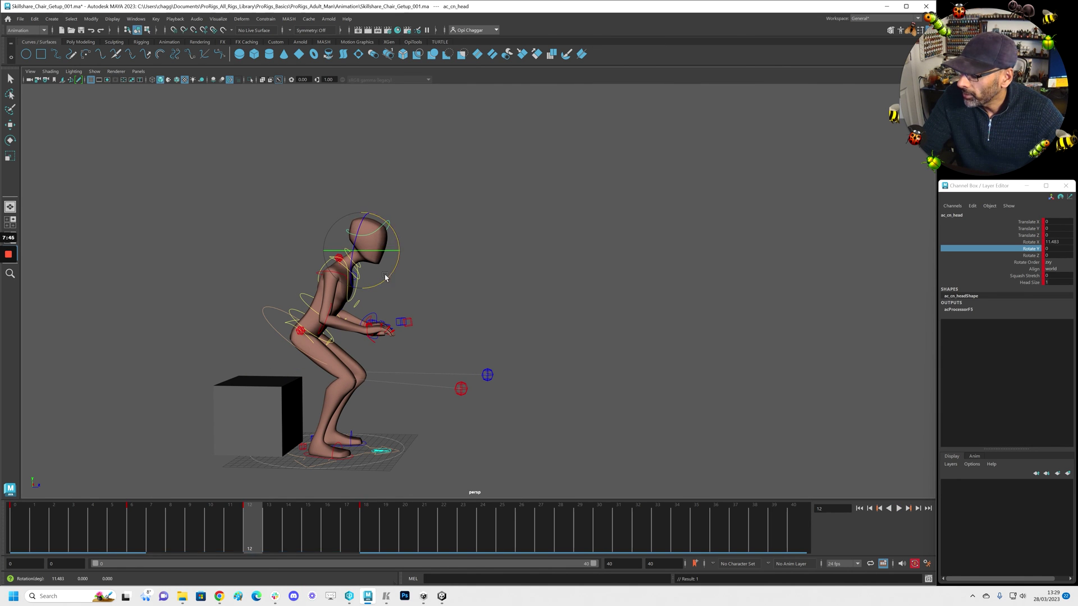
- Play back the get-up and scrub from frame 6 to check the head motion
key(alt+v)
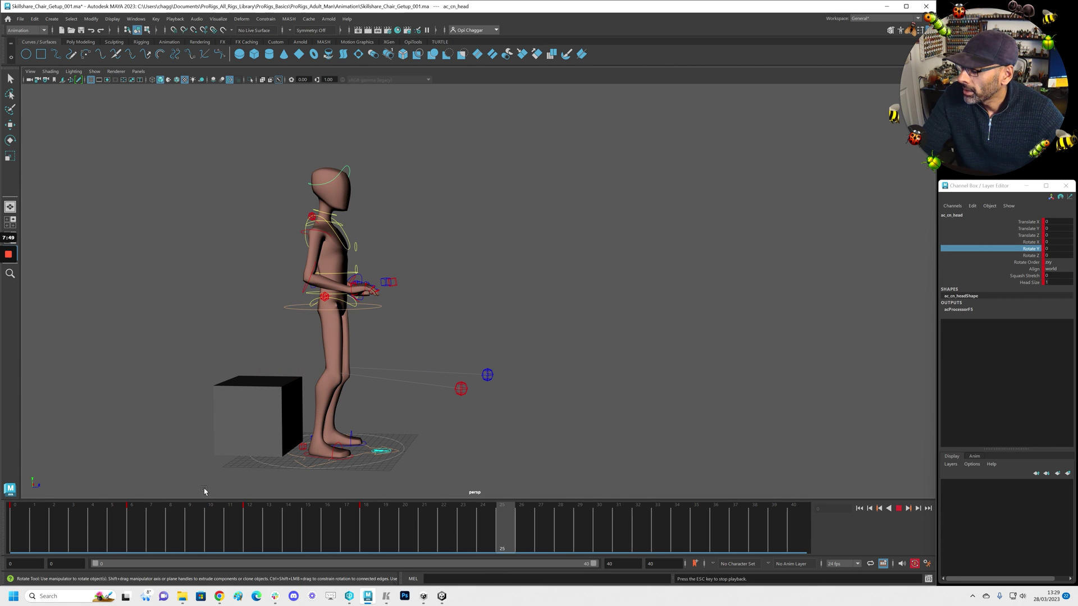
click(125, 527)
mouse_move(125, 528)
mouse_down()
mouse_move(320, 525)
mouse_move(190, 522)
mouse_up()
drag(95, 510, 463, 510)
- Select all the rig controls and the cube, and review the motion from frame 12 to 18 and in playback
drag(233, 149, 598, 469)
click(253, 533)
drag(253, 534, 366, 532)
key(w)
key(alt+v)
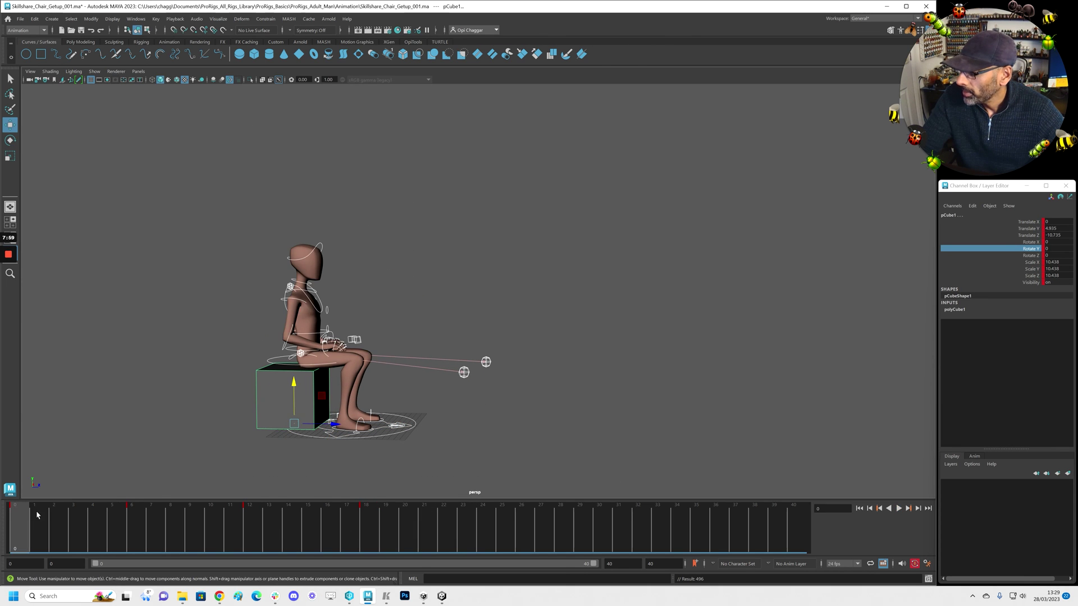
click(12, 526)
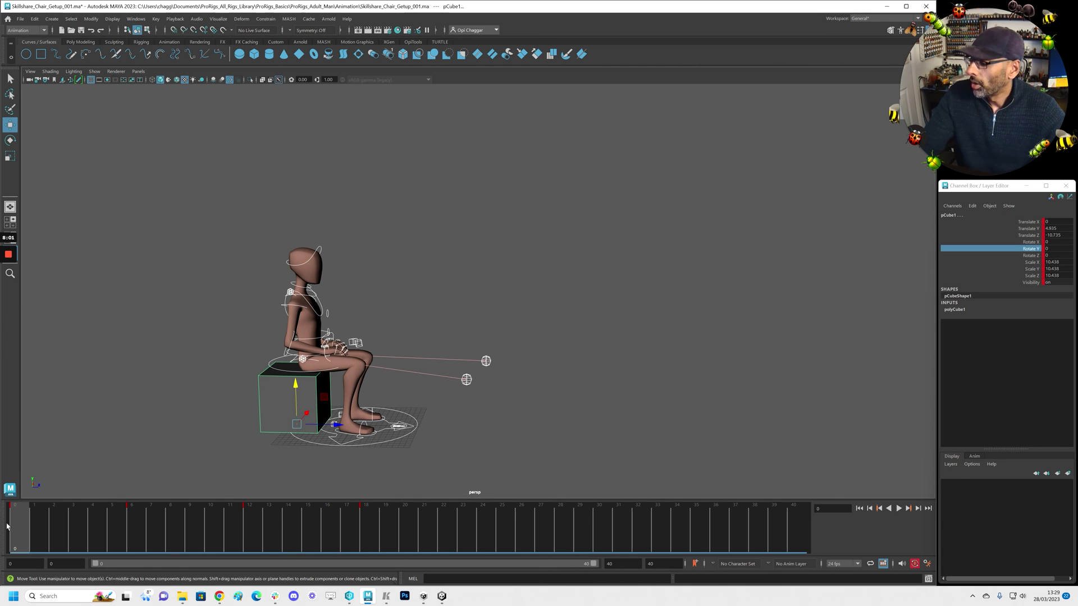